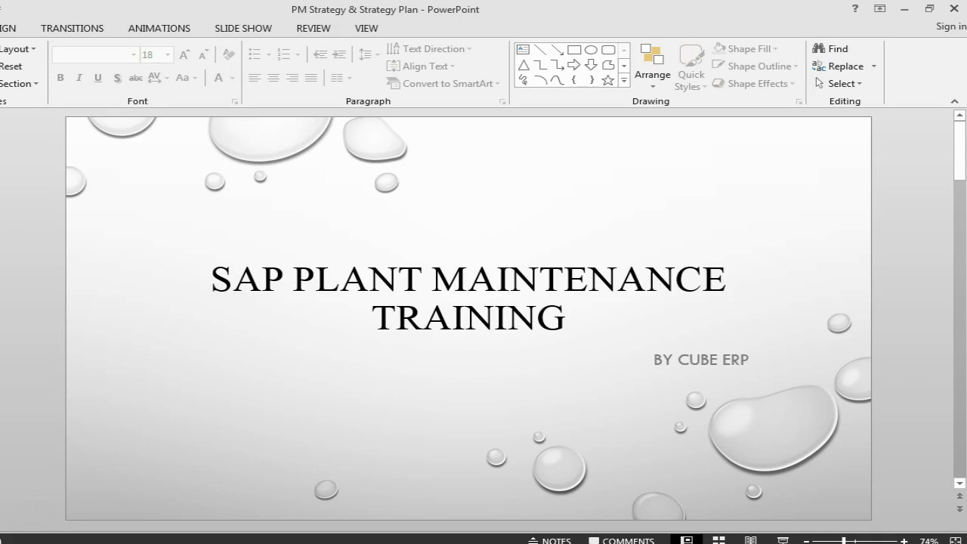
Advance the presentation to the Plant Maintenance Strategy Create slide
key("Page_Down")
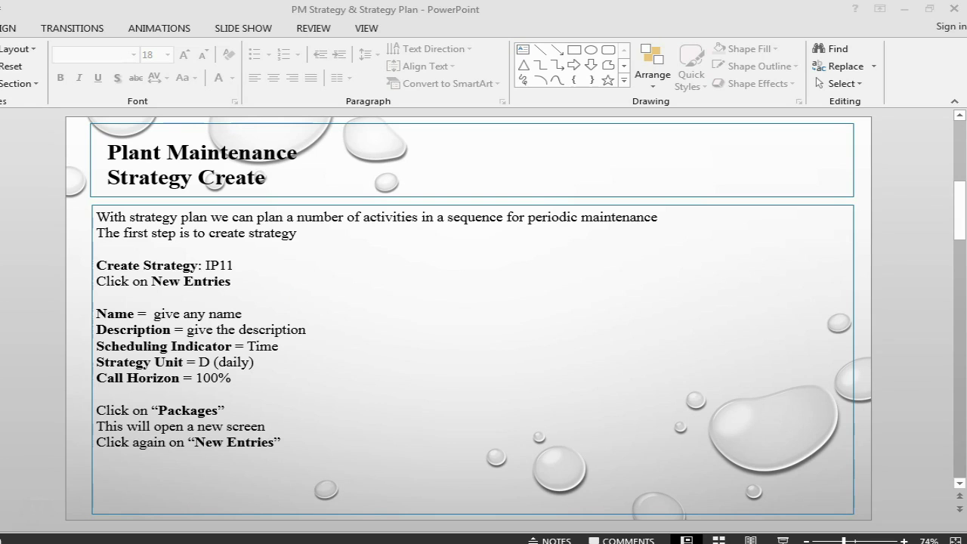
In SAP, run IP11 and start a new maintenance strategy entry
left_click(408, 510)
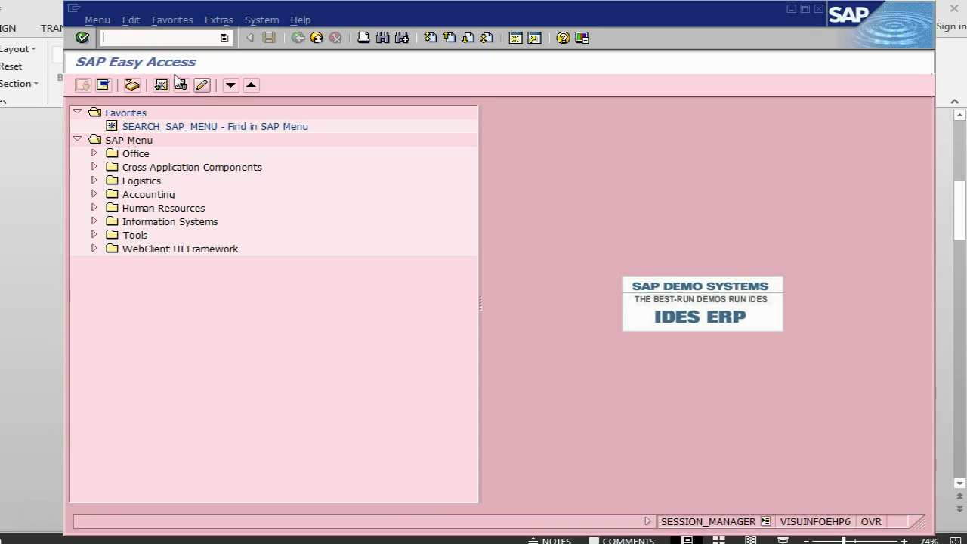
type("ip11")
key("Return")
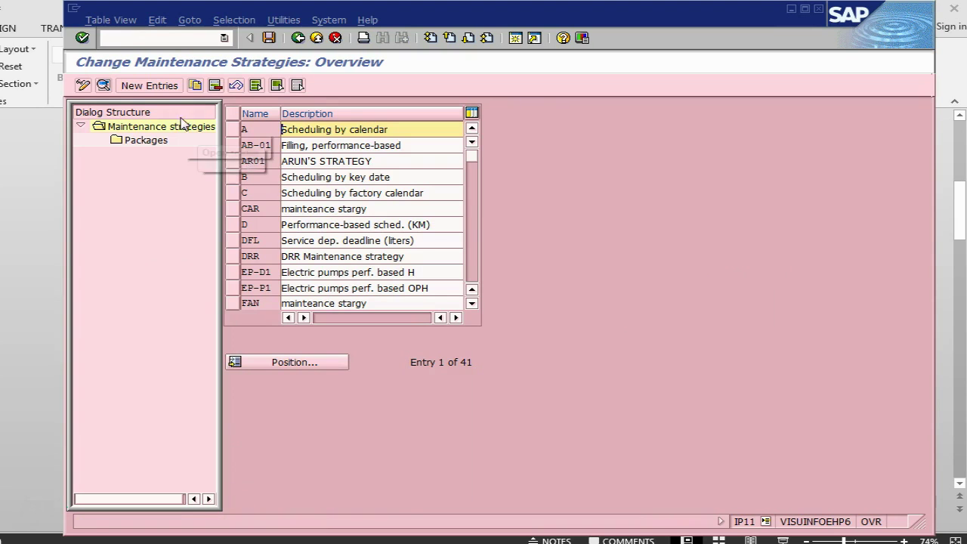
left_click(132, 86)
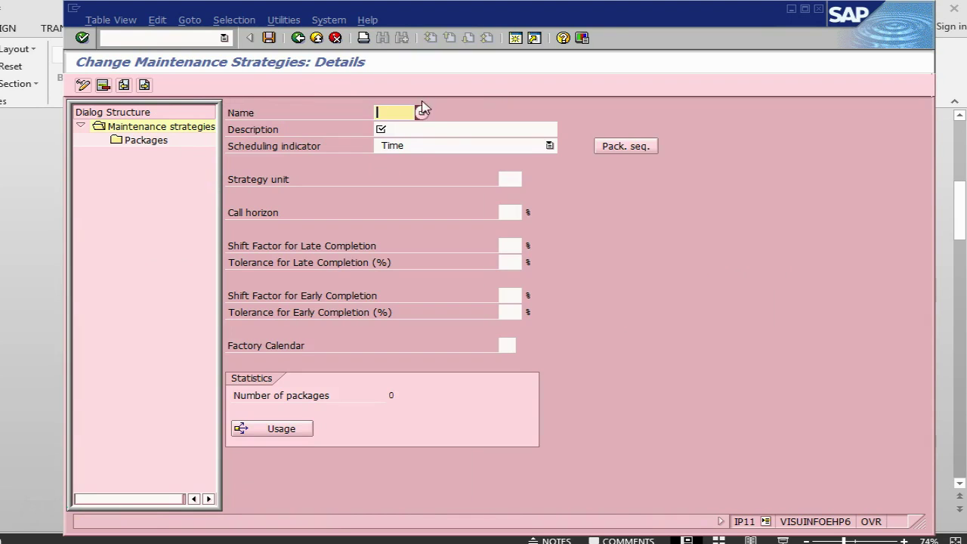
Name the strategy CLEAN1 with description 'cleaning of the eqp'
type("oil")
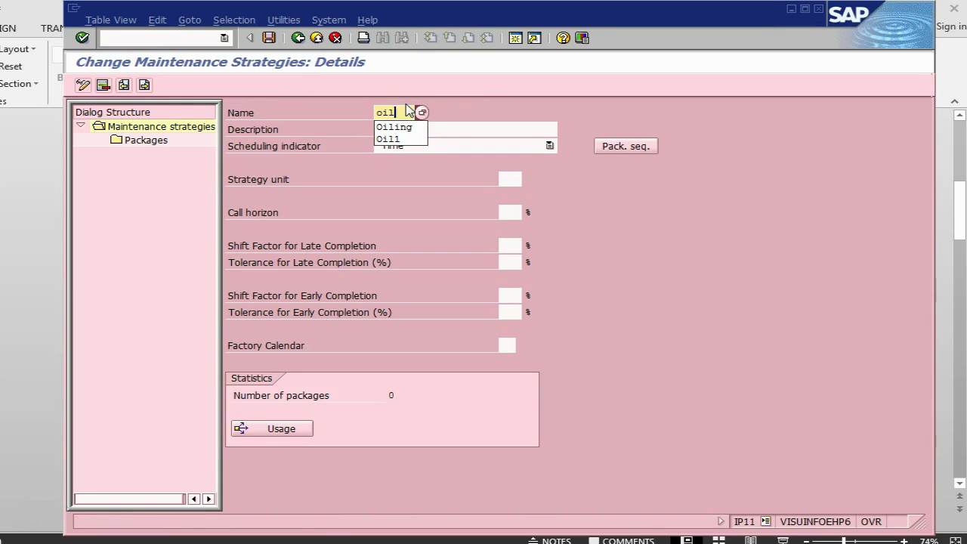
key("BackSpace")
key("BackSpace")
key("BackSpace")
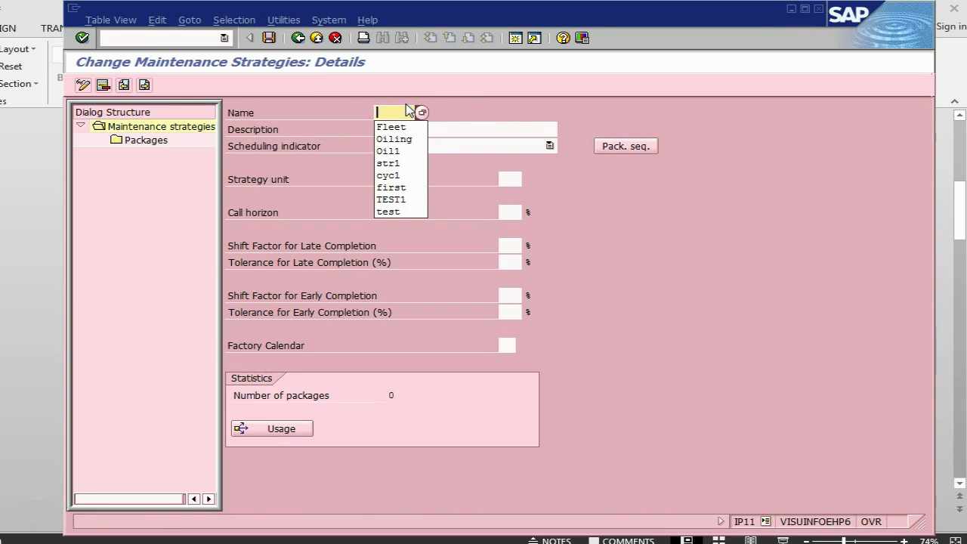
type("C1")
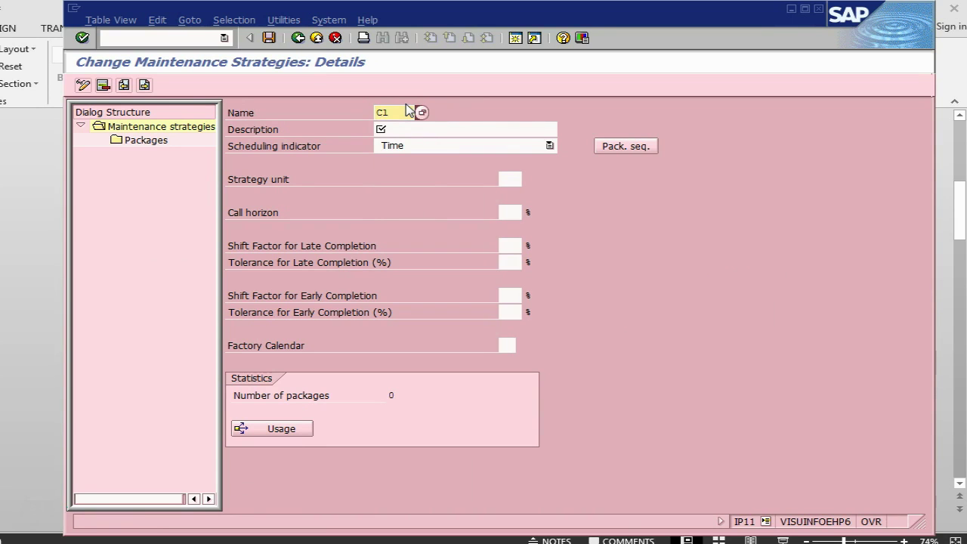
key("BackSpace")
type("lean")
left_click(452, 122)
type("clean")
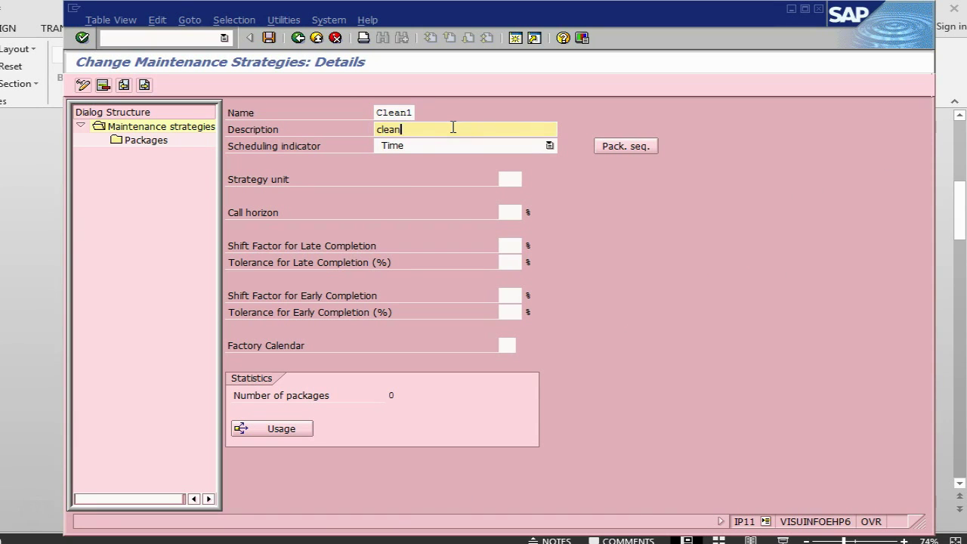
type("ing of the ")
type("eqp")
key("alt+Tab")
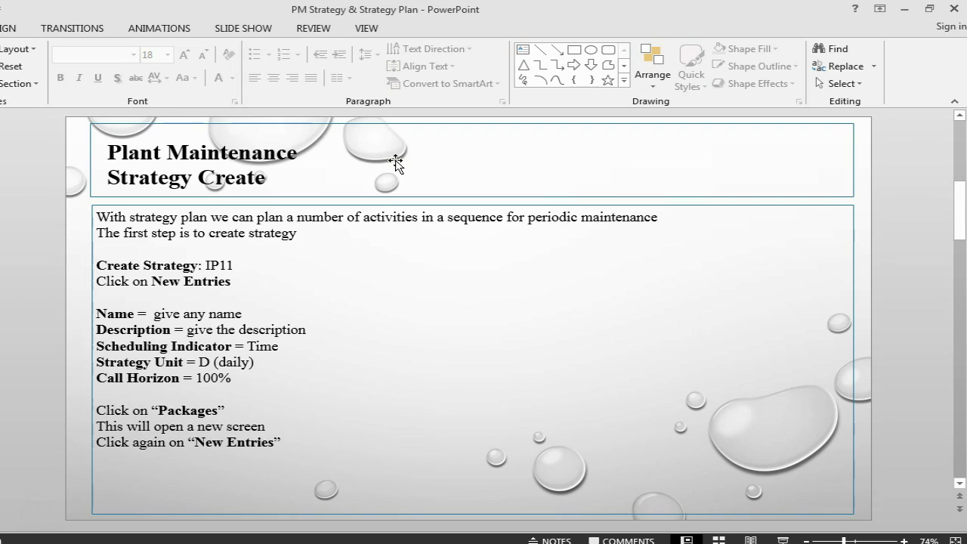
key("alt+Tab")
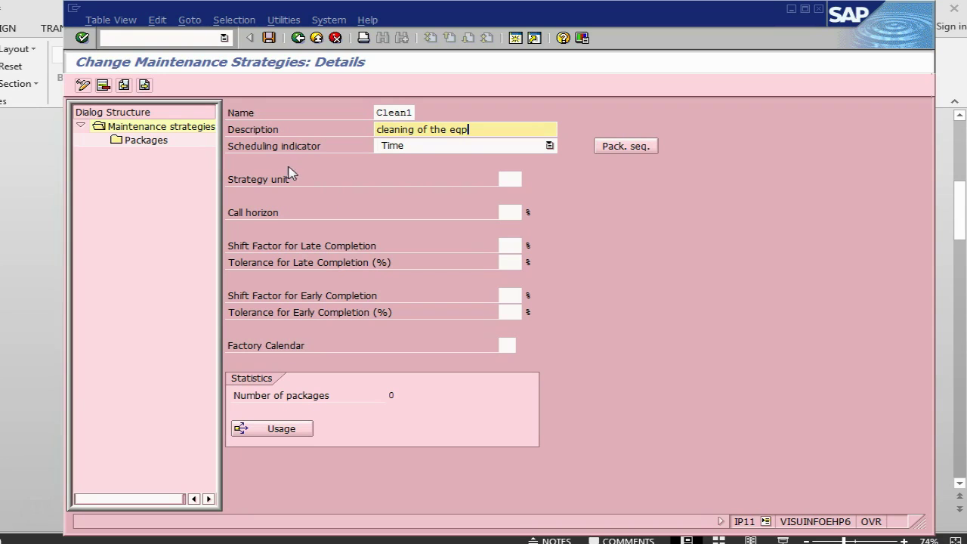
key("alt+Tab")
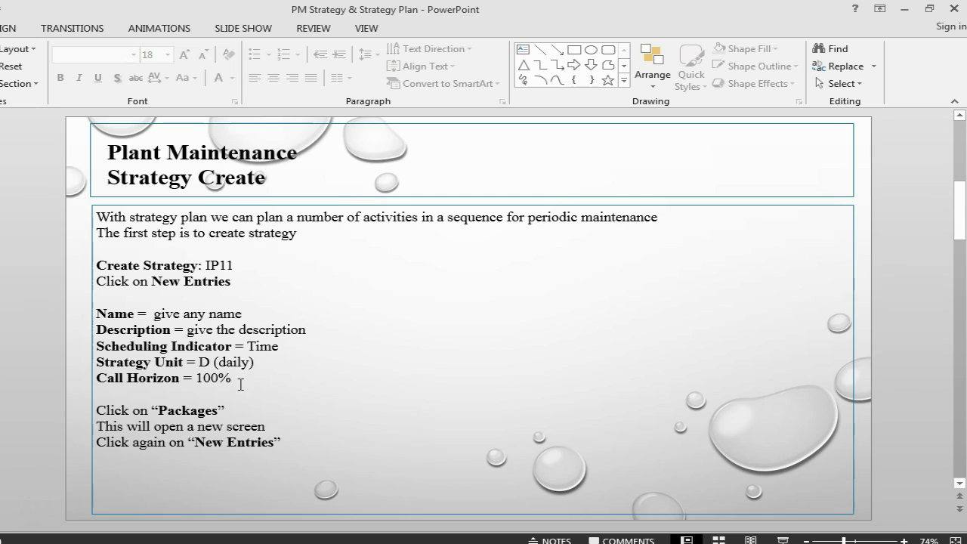
key("alt+Tab")
Set strategy unit D and call horizon 100, confirm, and open its Packages
left_click(515, 179)
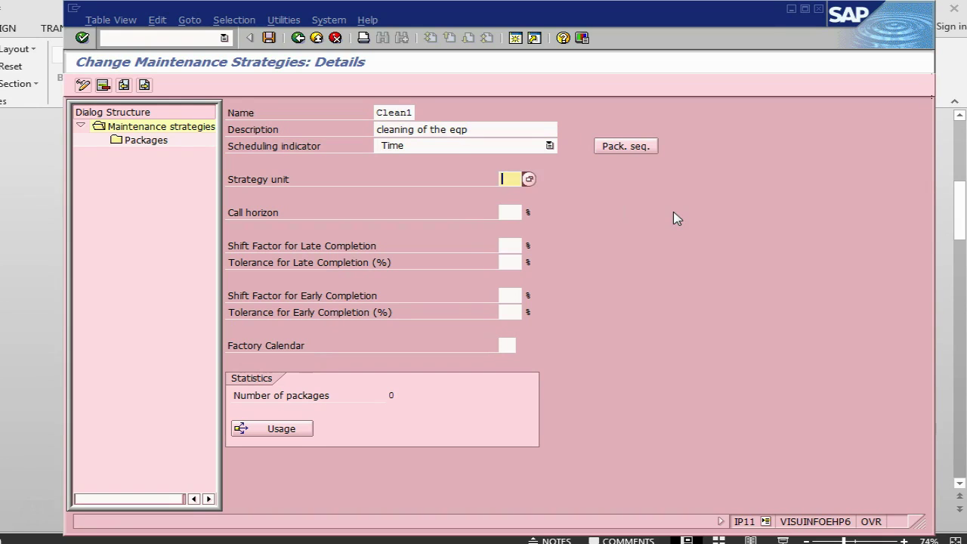
type("d")
left_click(511, 196)
left_click(510, 212)
type("100")
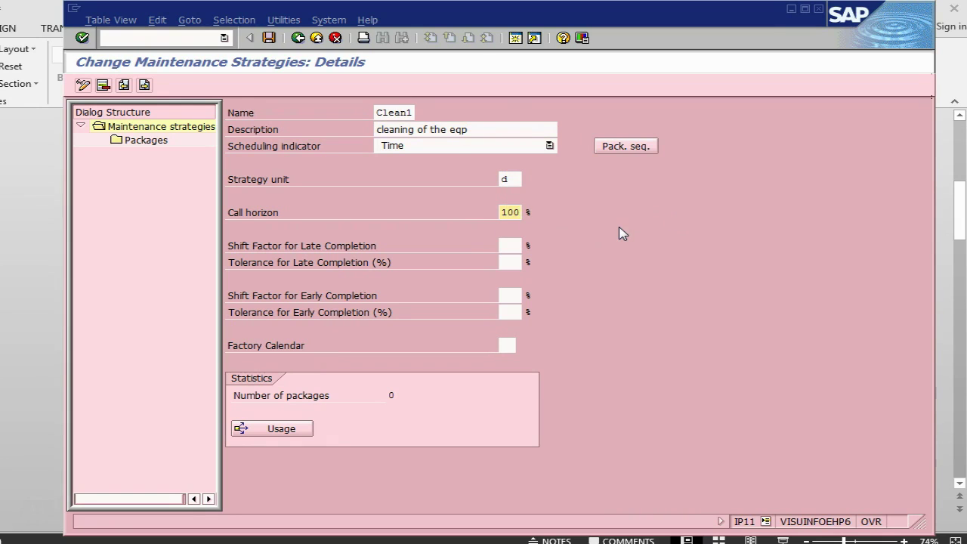
key("alt+Tab")
key("alt+Tab")
key("Return")
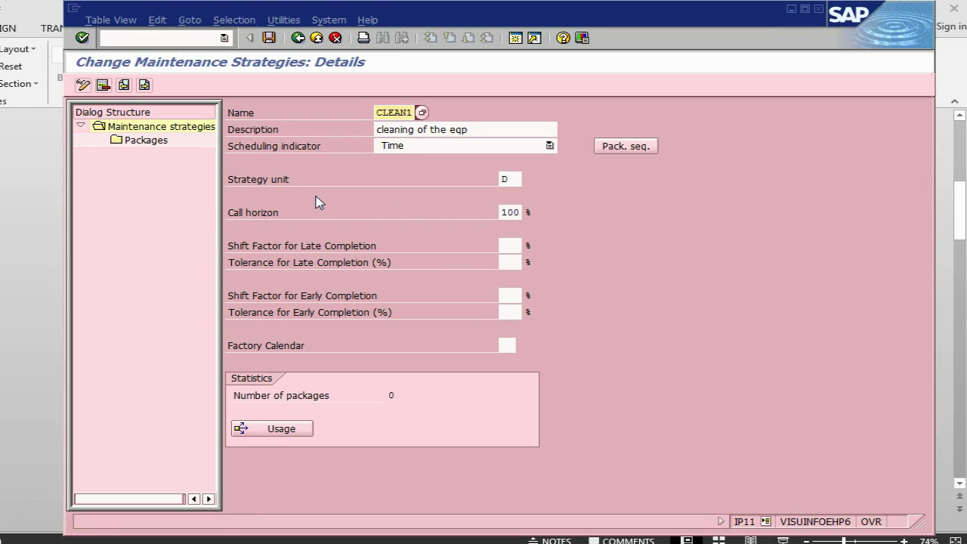
double_click(147, 141)
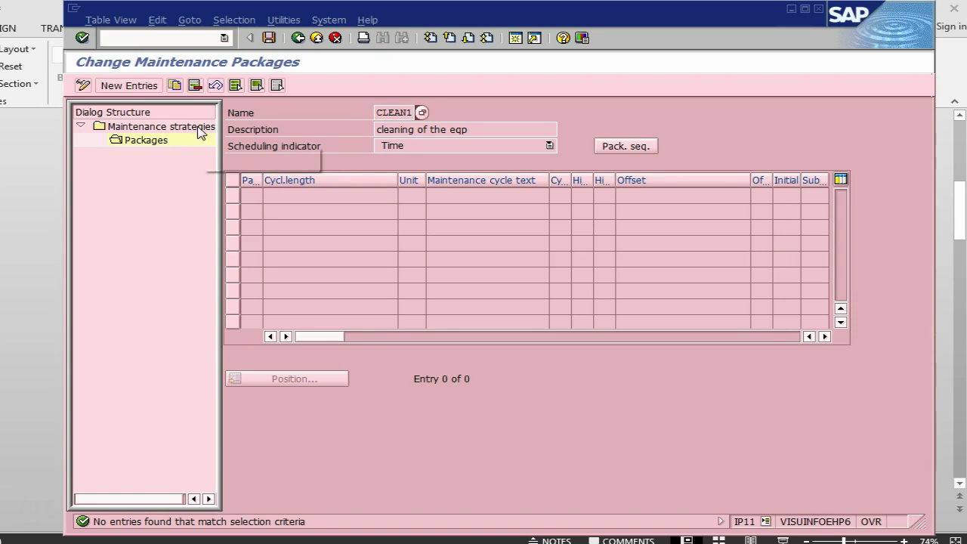
Add package 01: 30-day cycle 'cleaning every 30 day', short text CL, hierarchy 1, abbreviation CL
left_click(130, 85)
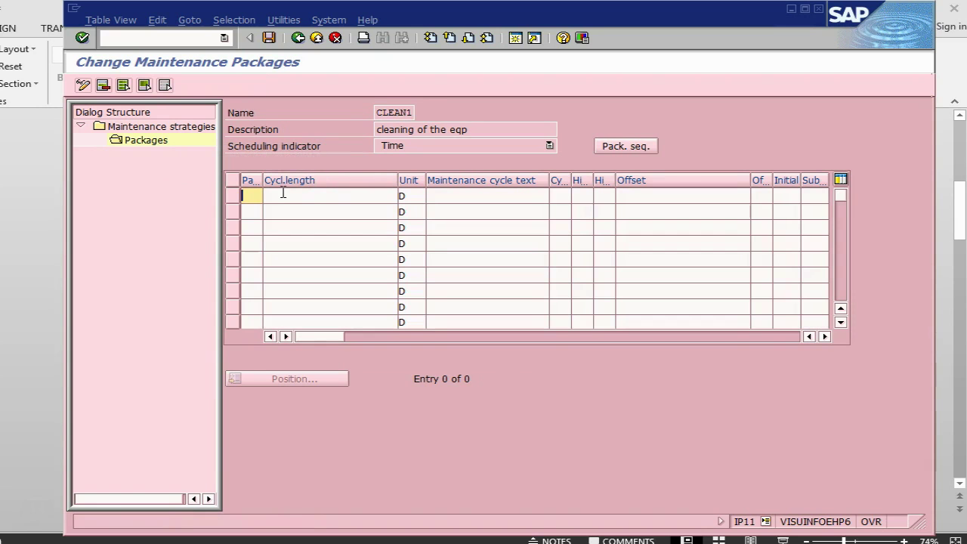
type("01")
left_click(283, 195)
type("30")
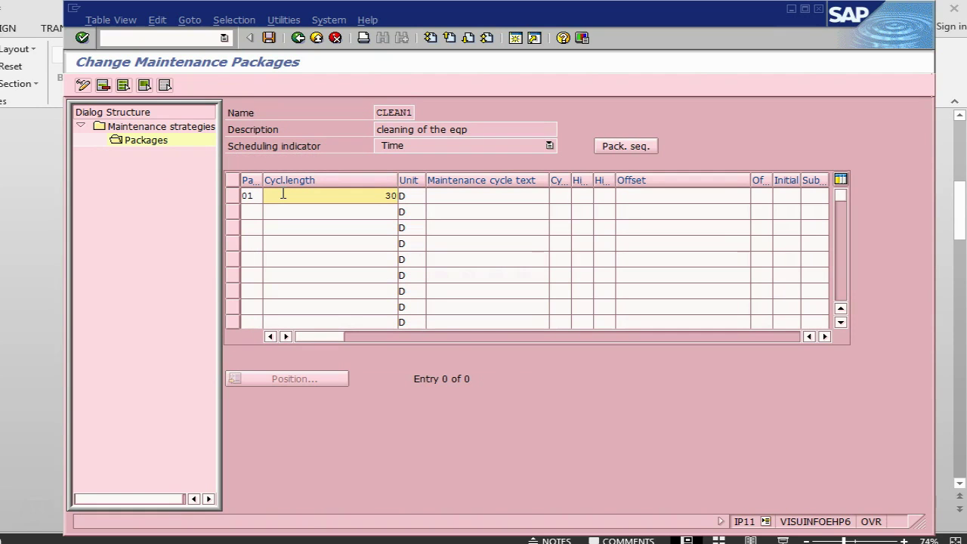
key("Tab")
key("Tab")
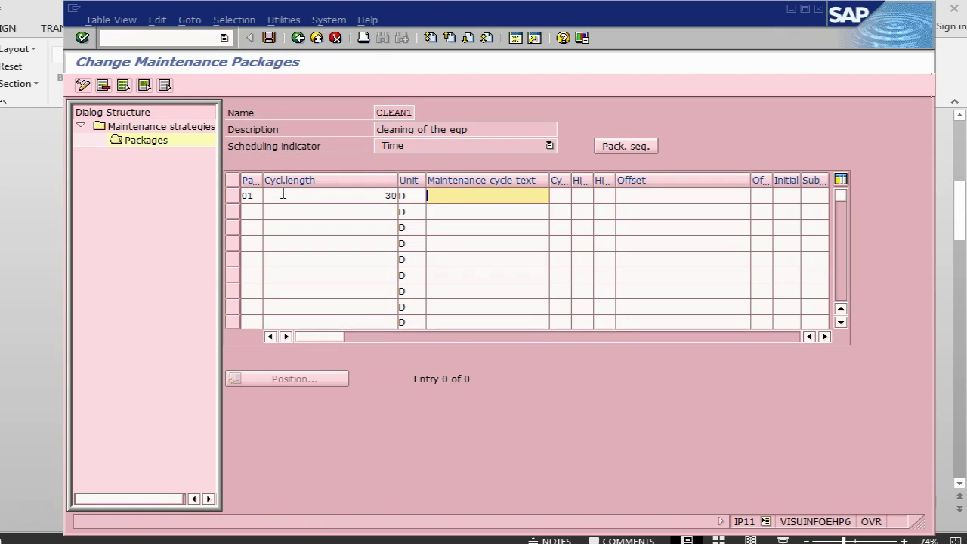
type("cleaning")
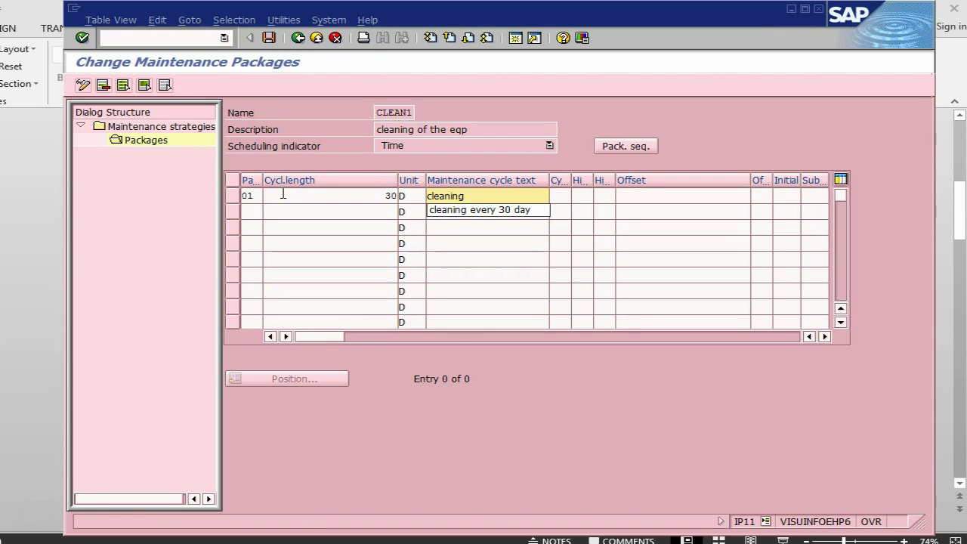
left_click(479, 210)
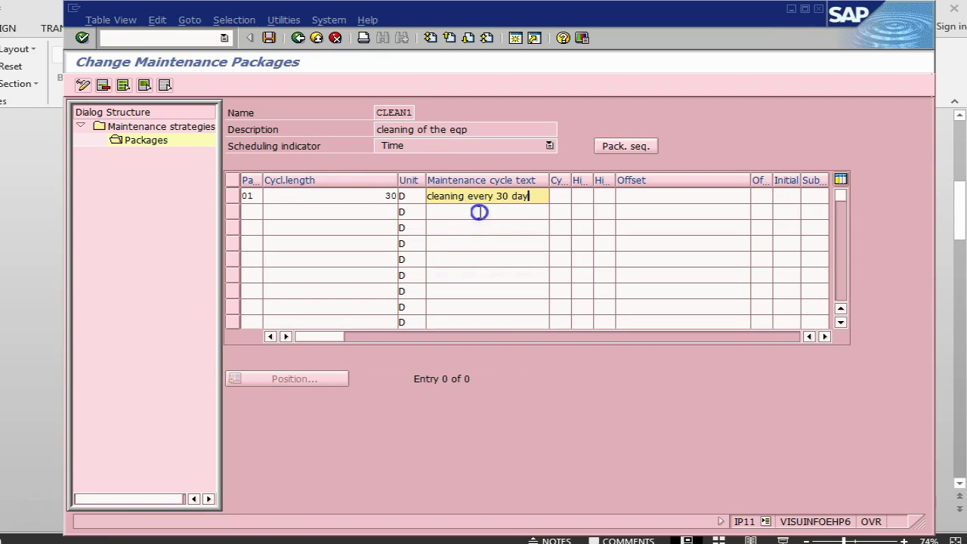
left_click(557, 196)
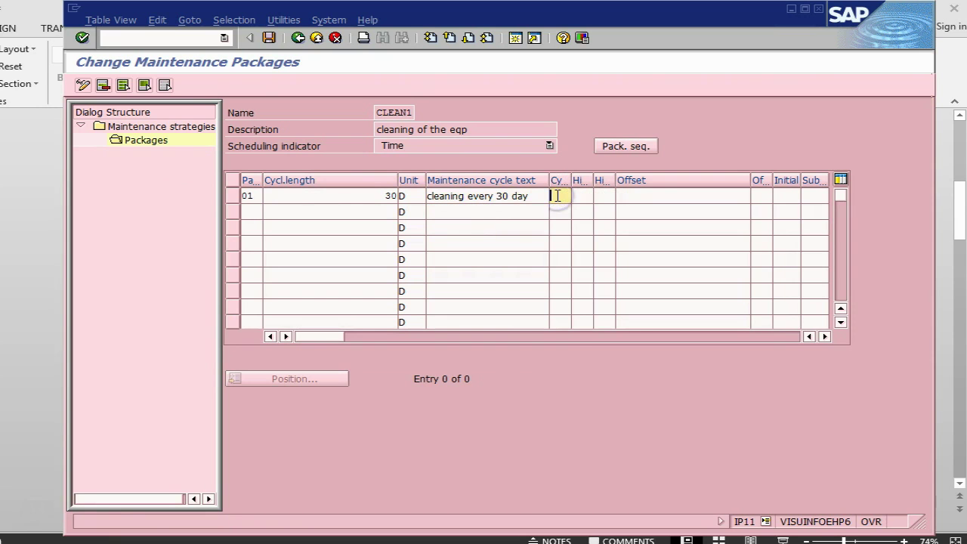
type("CL")
left_click(582, 196)
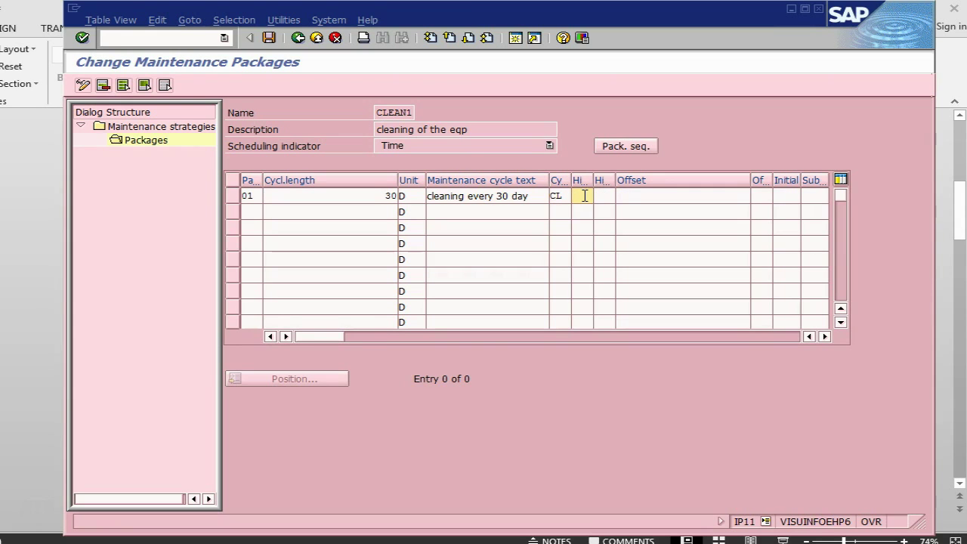
type("1")
left_click(609, 195)
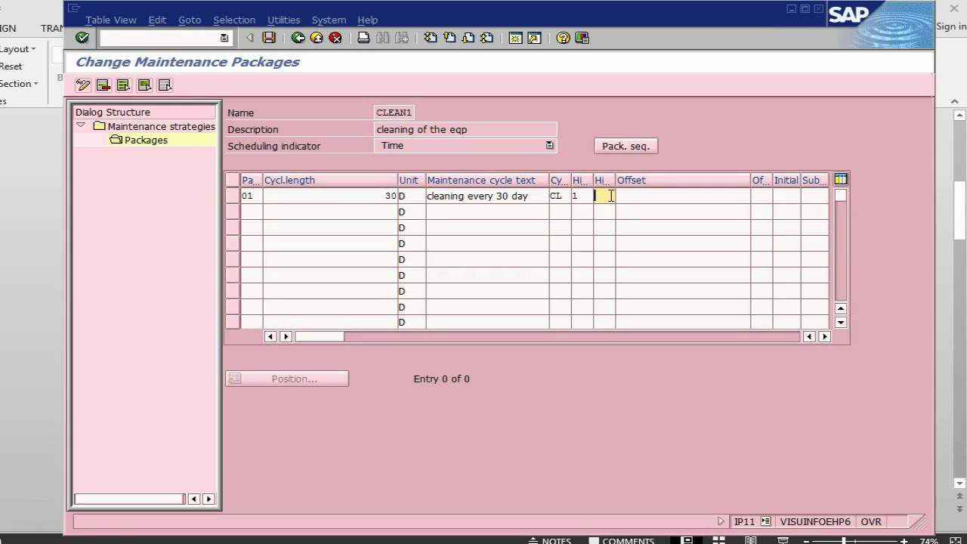
type("CL")
key("Return")
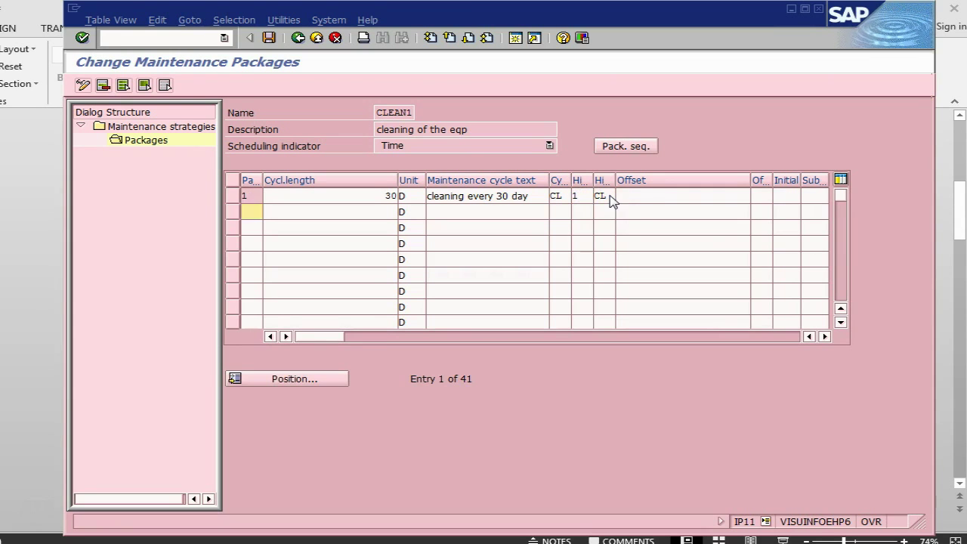
Check the instruction slide, then save the new CLEAN1 package
key("alt+Tab")
scroll(469, 317, "down", 3)
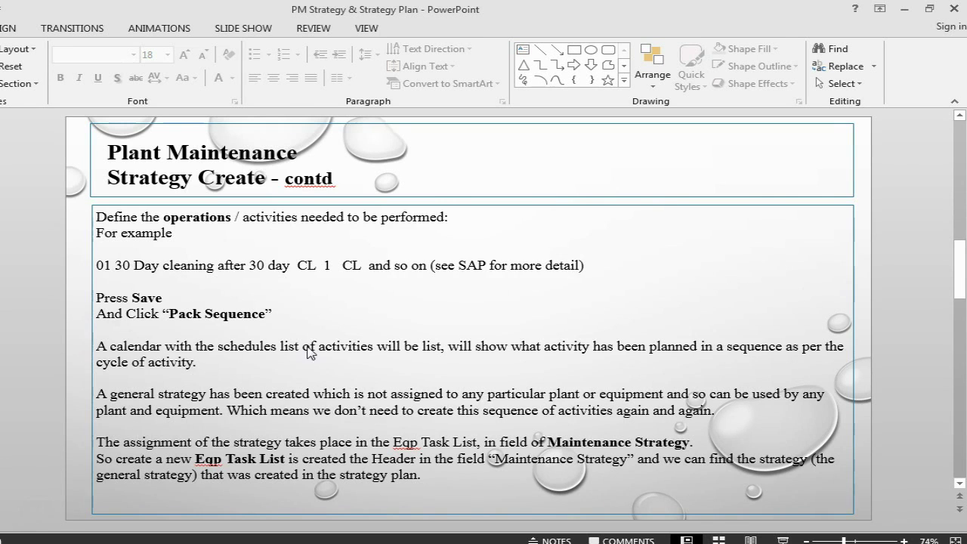
key("alt+Tab")
left_click(269, 37)
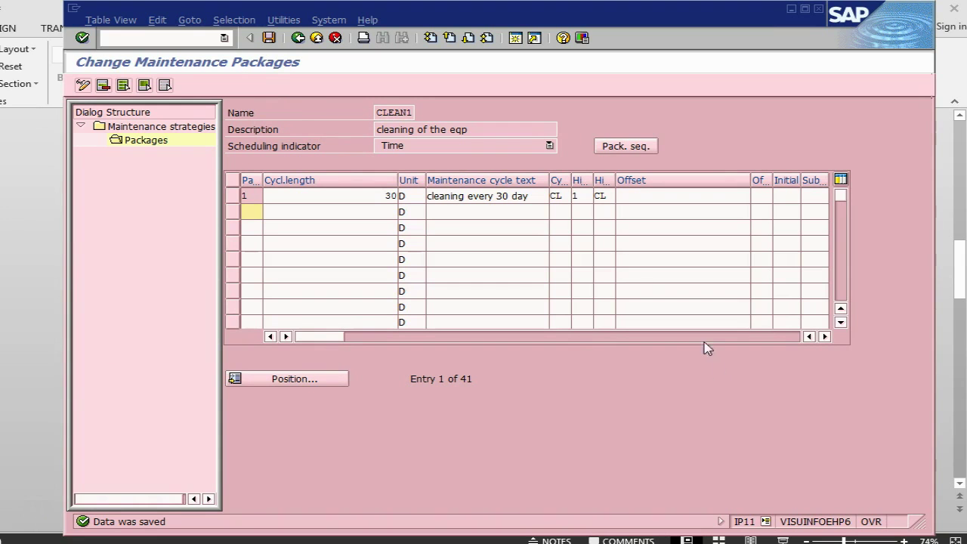
Review CLEAN1's package sequence, CL every 30 days through 450 D, then go back
left_click(631, 149)
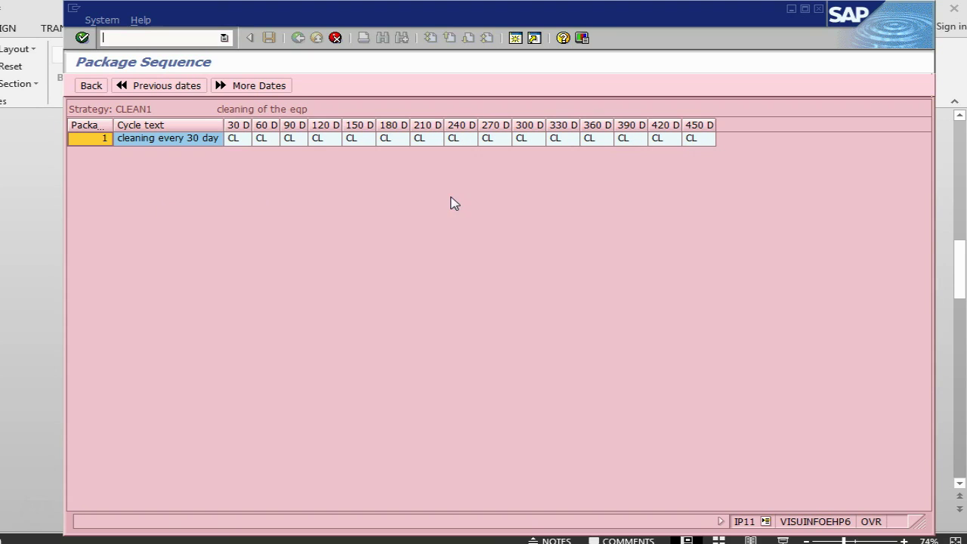
left_click(91, 86)
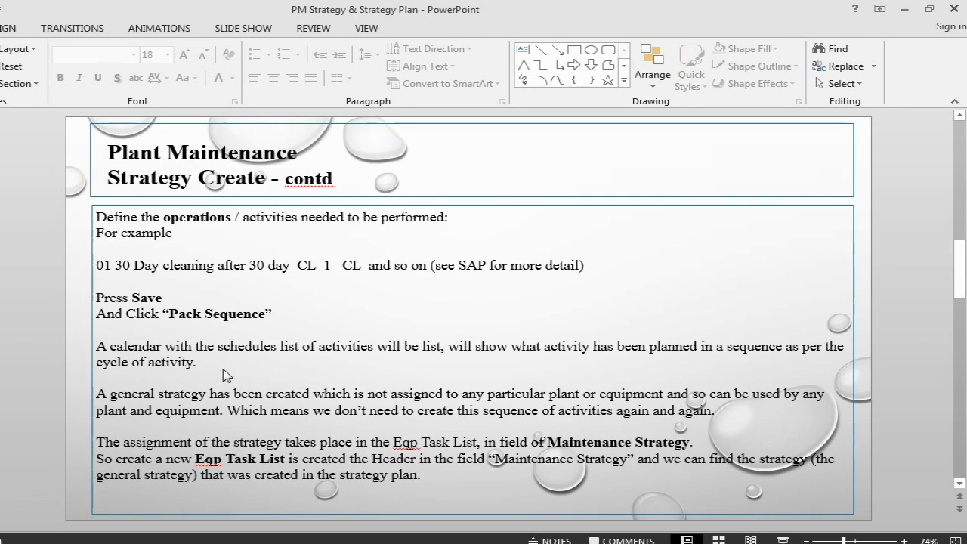
Open equipment task list creation for ELECPUMP, showing group 74 'Electric Pump' in plant 2840
key("alt+Tab")
left_click(158, 39)
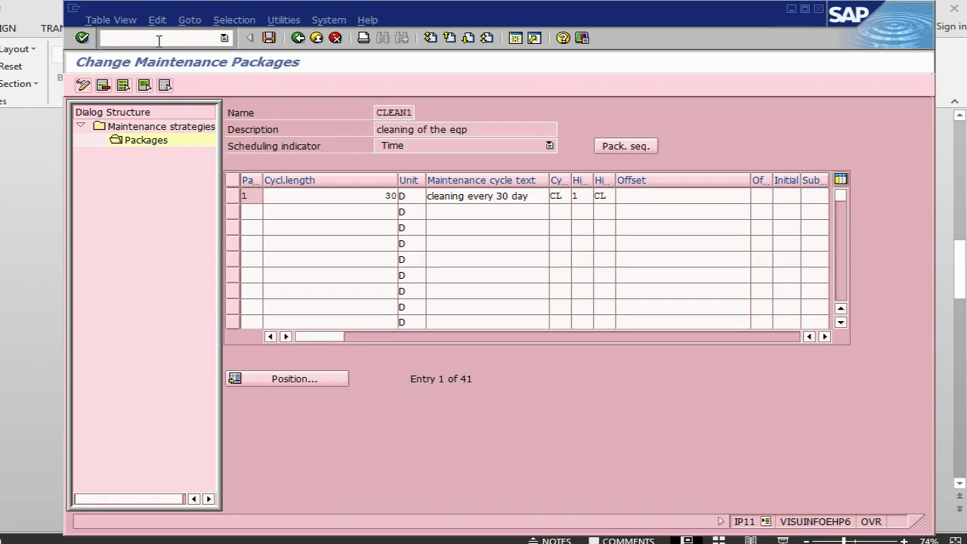
type("/n")
type("05")
key("Return")
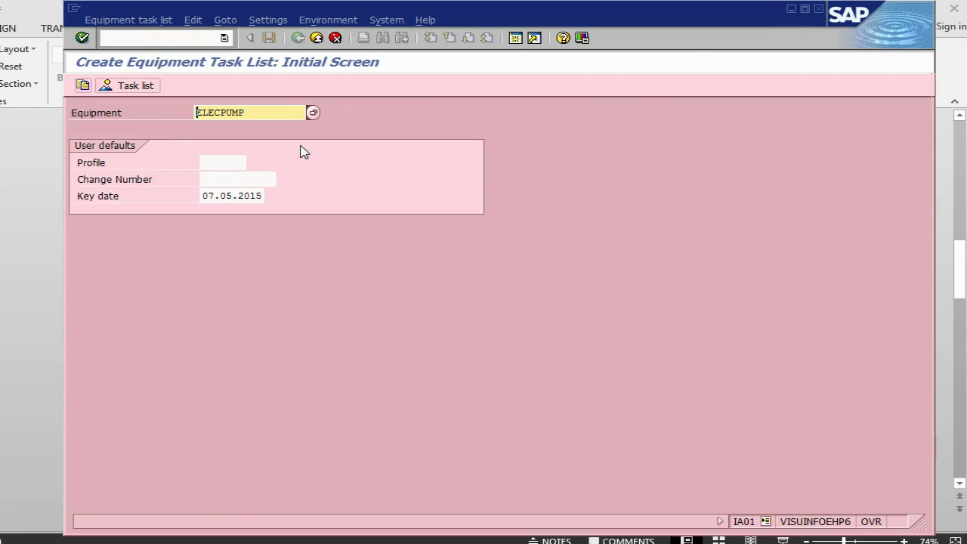
key("Return")
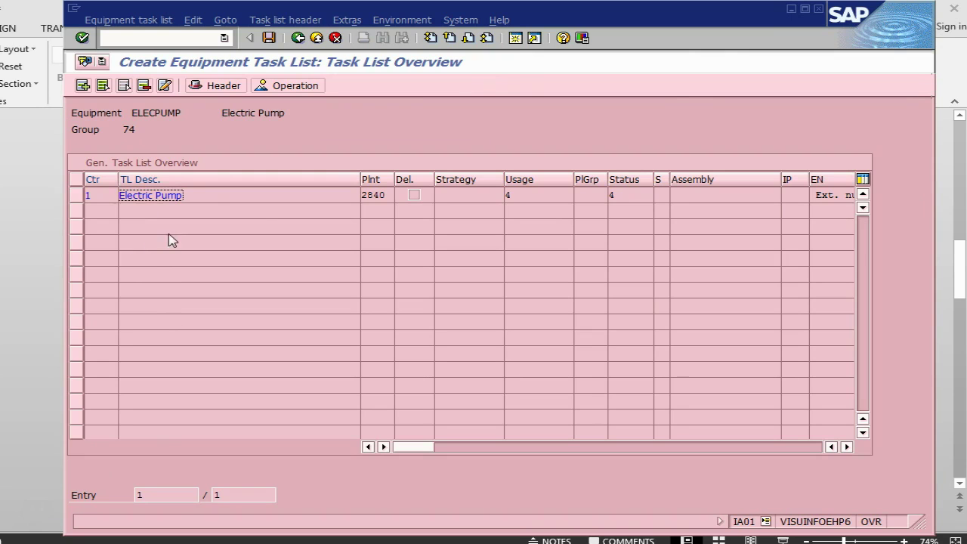
Create a new ELECPUMP task list with usage 4, status Released (general), and strategy CLEAN1
left_click(83, 86)
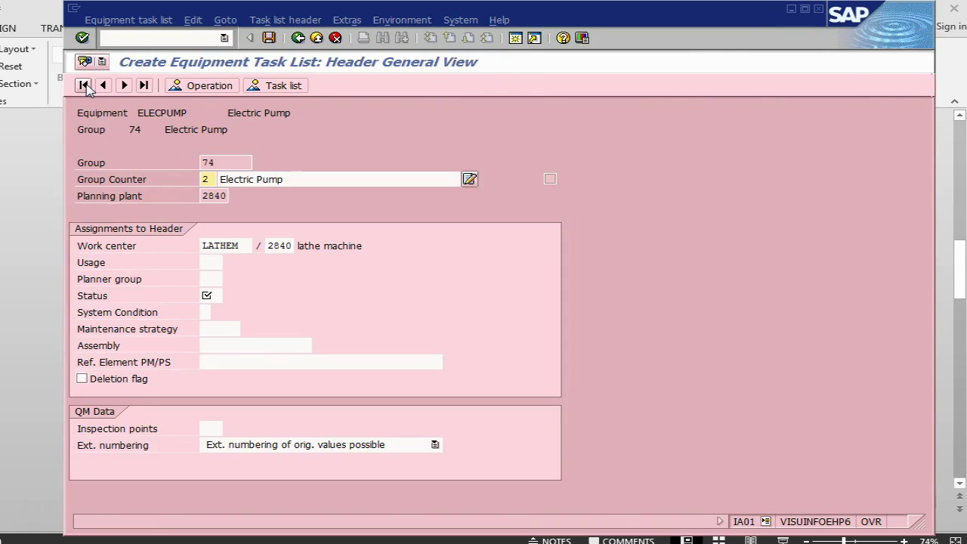
left_click(216, 263)
type("4")
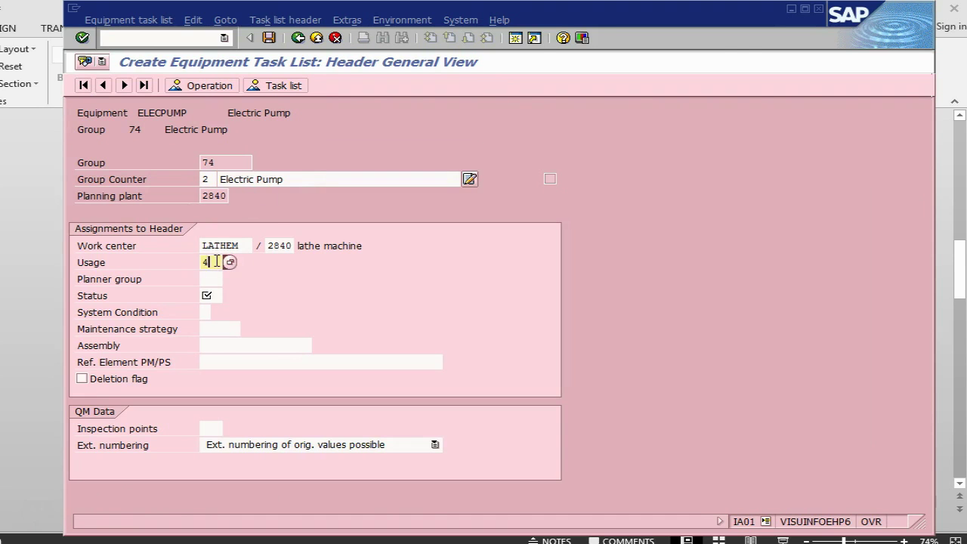
left_click(212, 295)
double_click(276, 304)
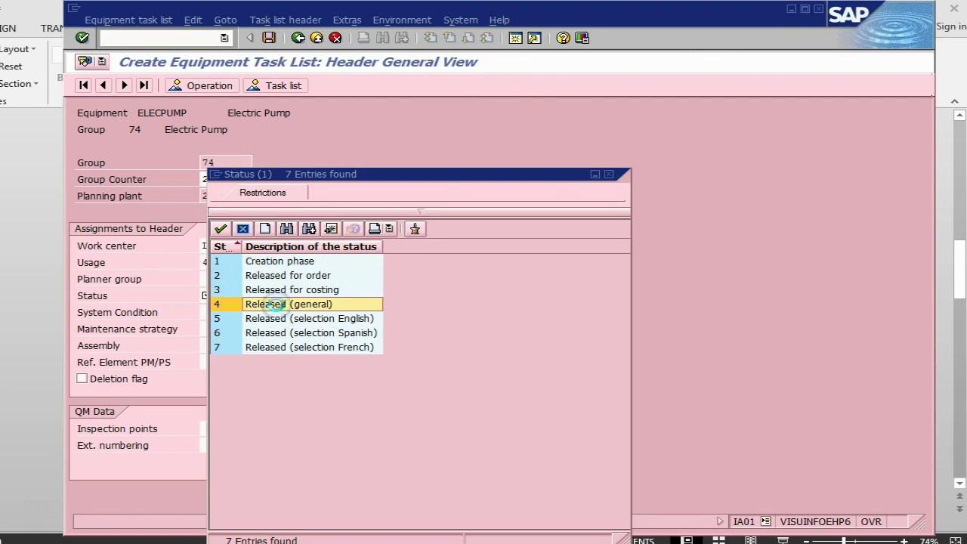
left_click(229, 329)
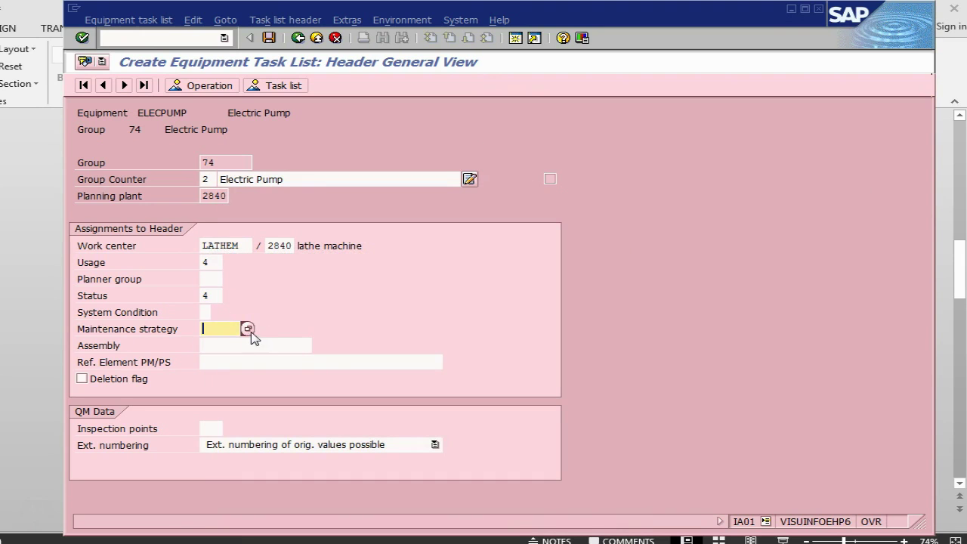
left_click(248, 330)
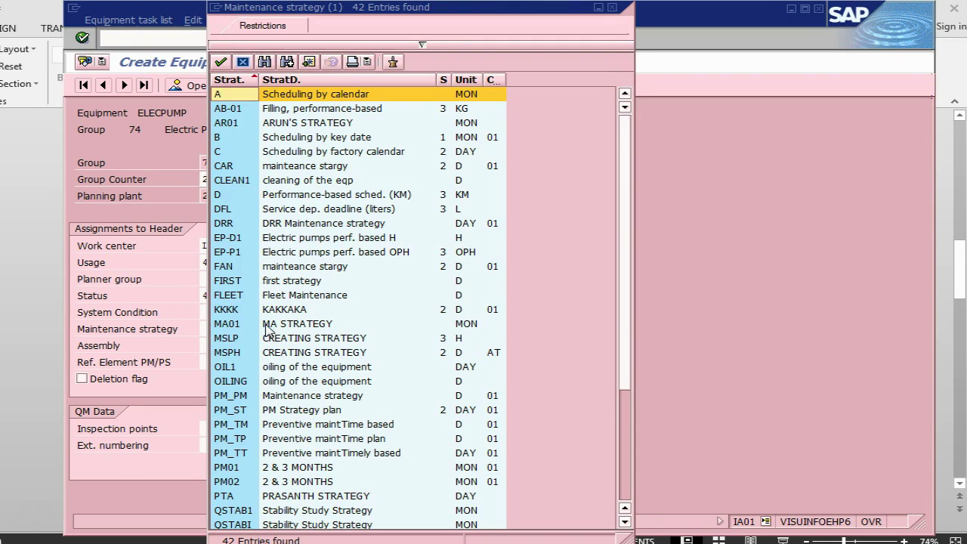
left_click(289, 179)
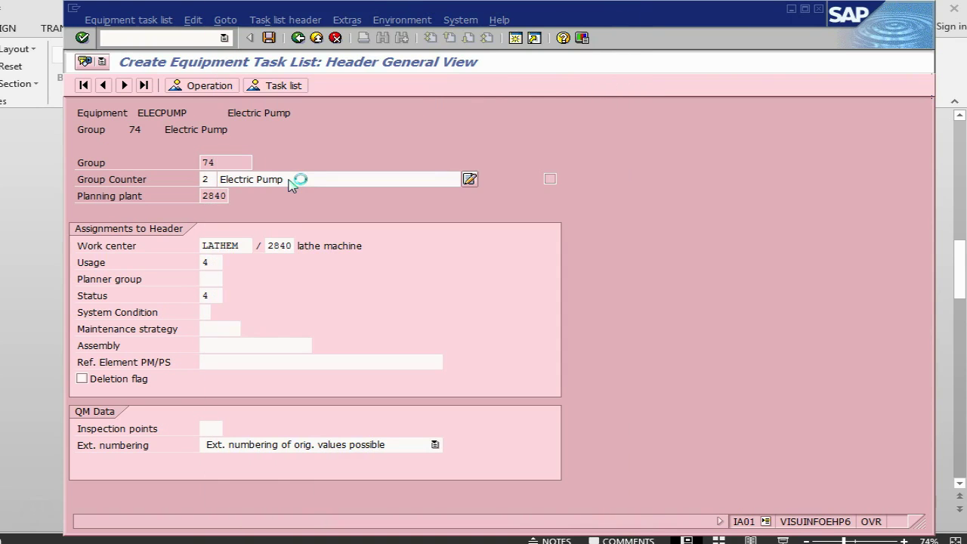
key("alt+Tab")
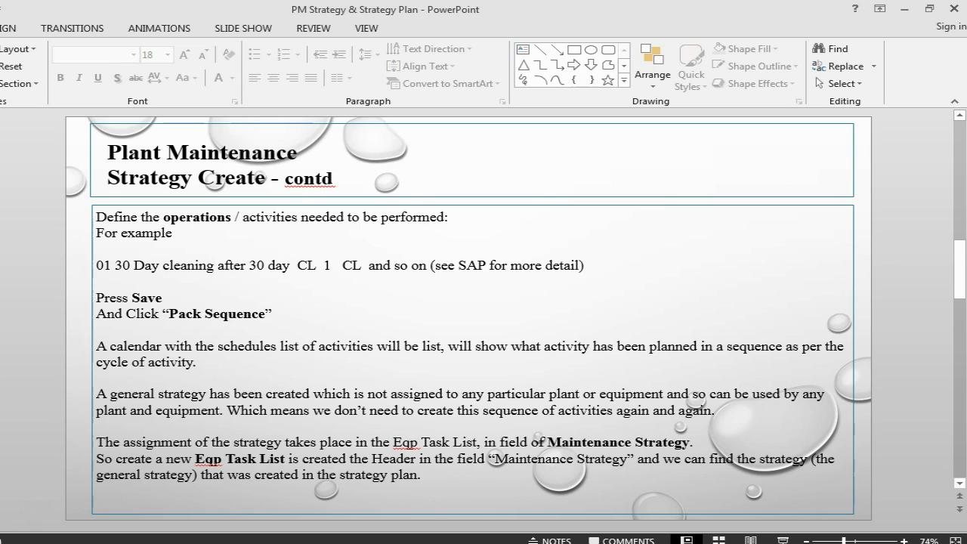
scroll(86, 432, "down", 1)
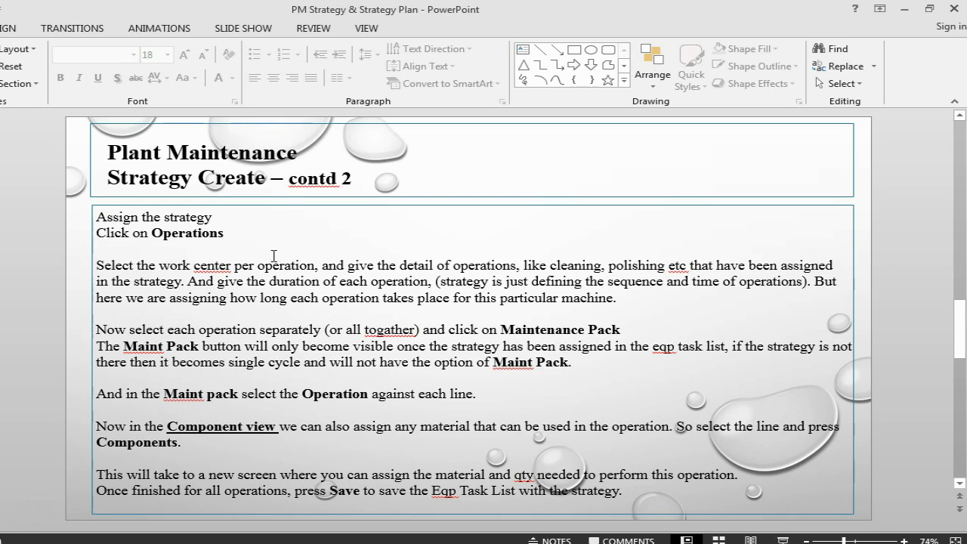
key("alt+Tab")
left_click(212, 85)
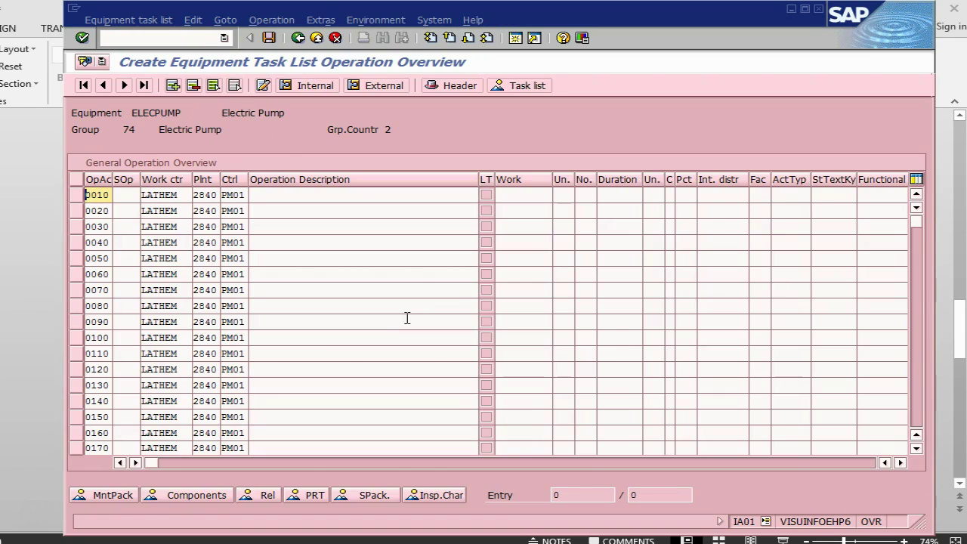
Describe operation 0010 as 'cleaning of the eqp' and select that row
key("alt+Tab")
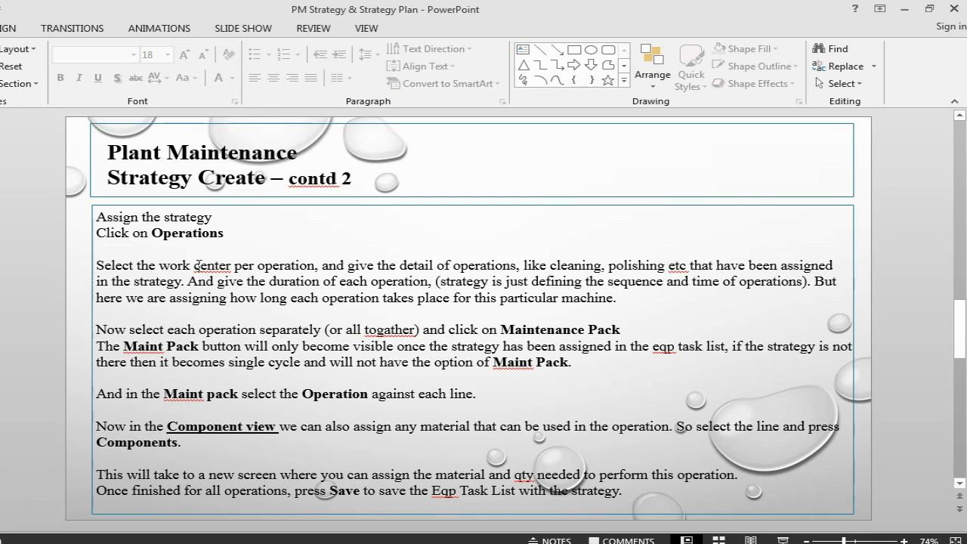
key("alt+Tab")
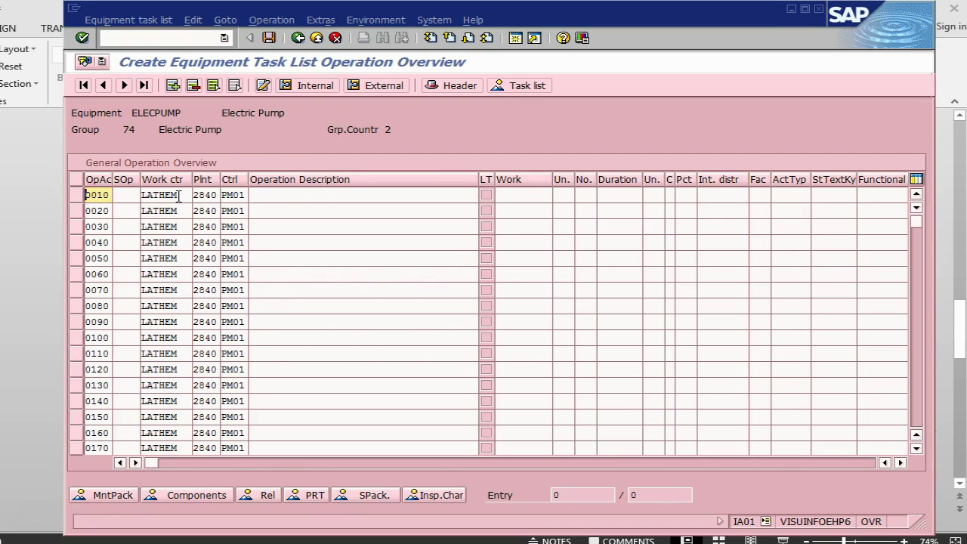
key("alt+Tab")
key("alt+Tab")
left_click(347, 194)
type("c")
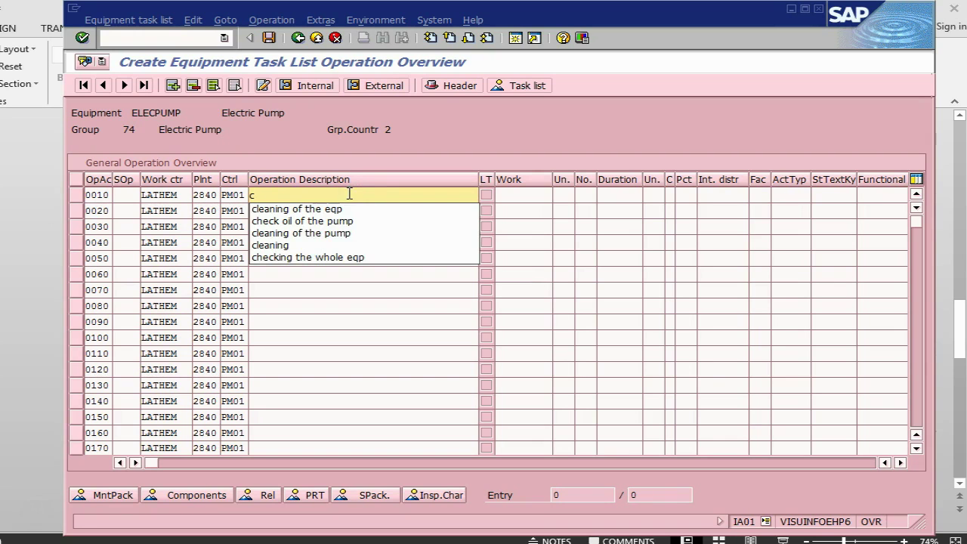
left_click(350, 209)
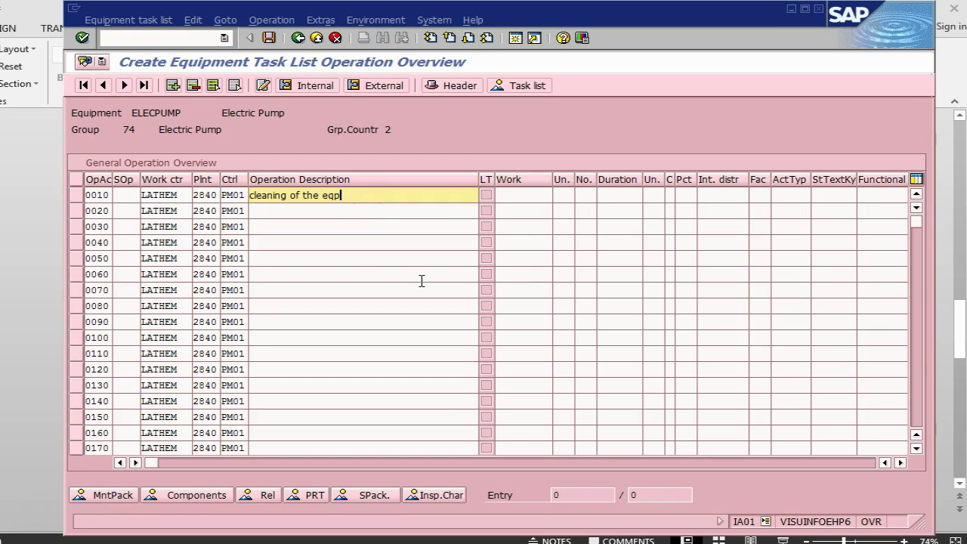
left_click(508, 196)
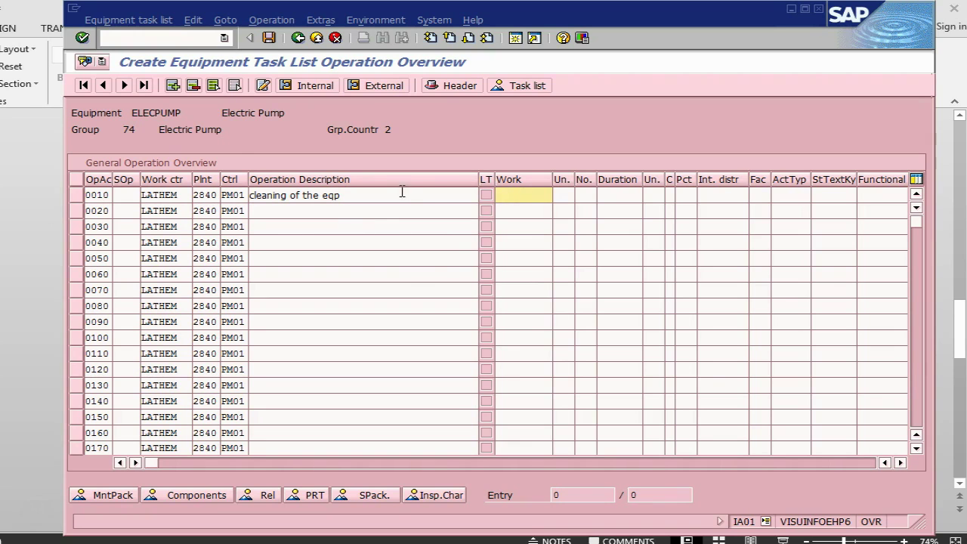
left_click(76, 195)
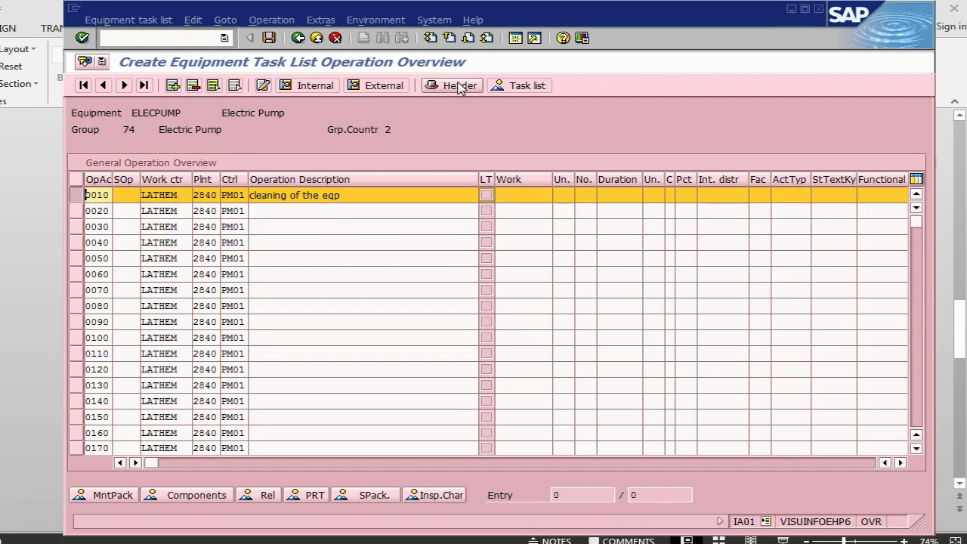
Give operation 0010 work in hours, number 1, duration in hours, 100 percent, calculation key 1
left_click(307, 85)
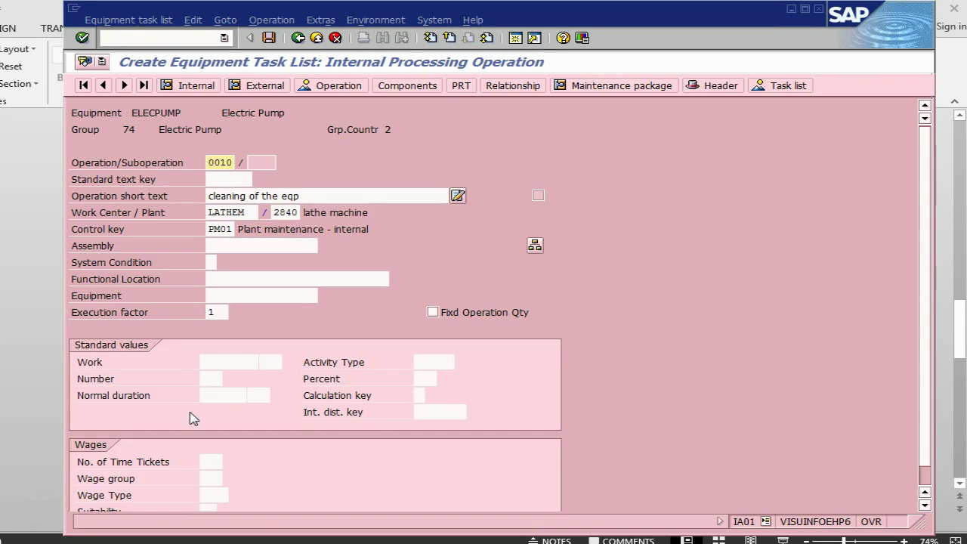
left_click(234, 361)
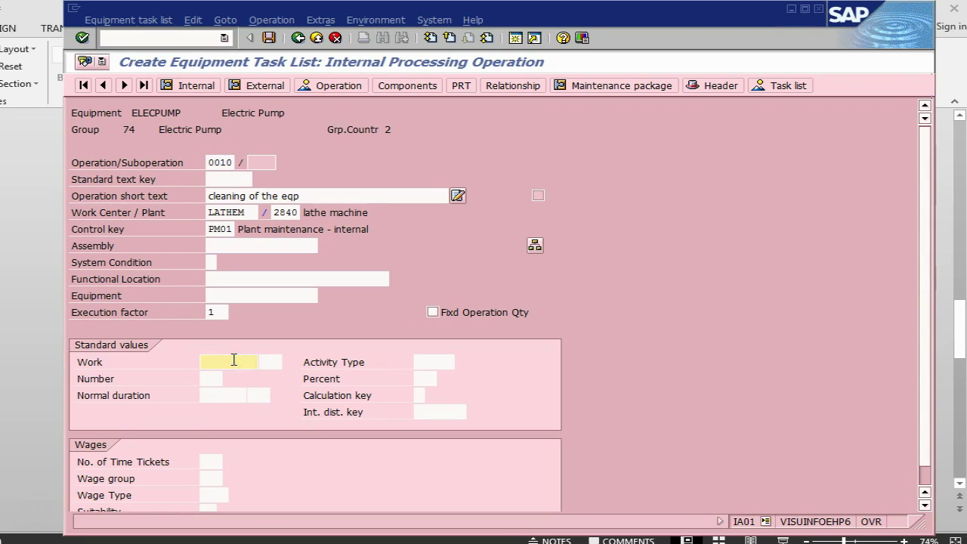
type("1")
left_click(272, 362)
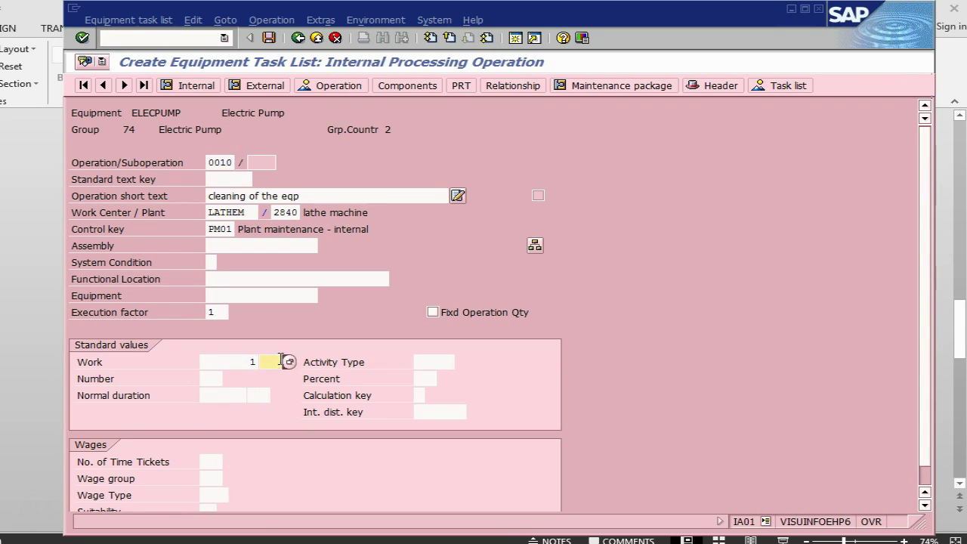
type("hr")
left_click(210, 379)
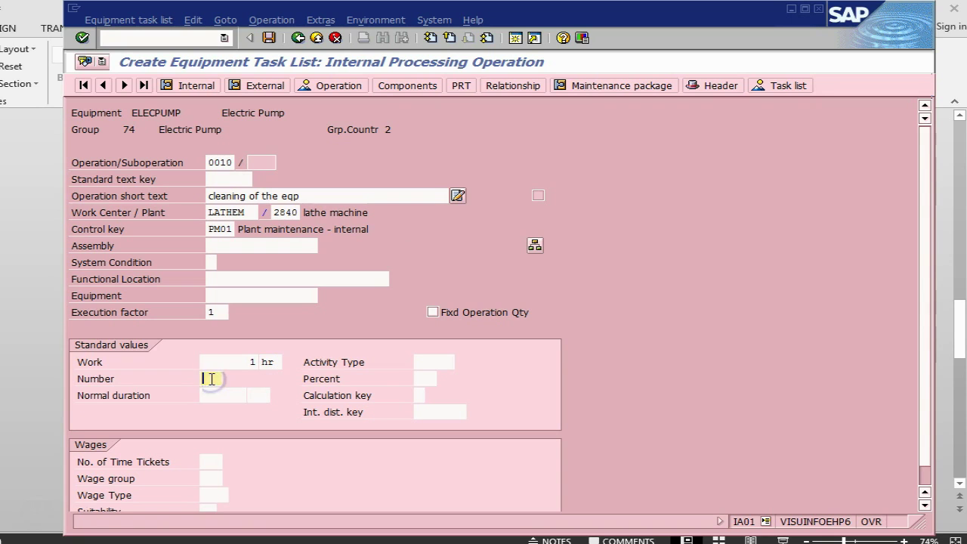
type("1")
left_click(210, 395)
type("1")
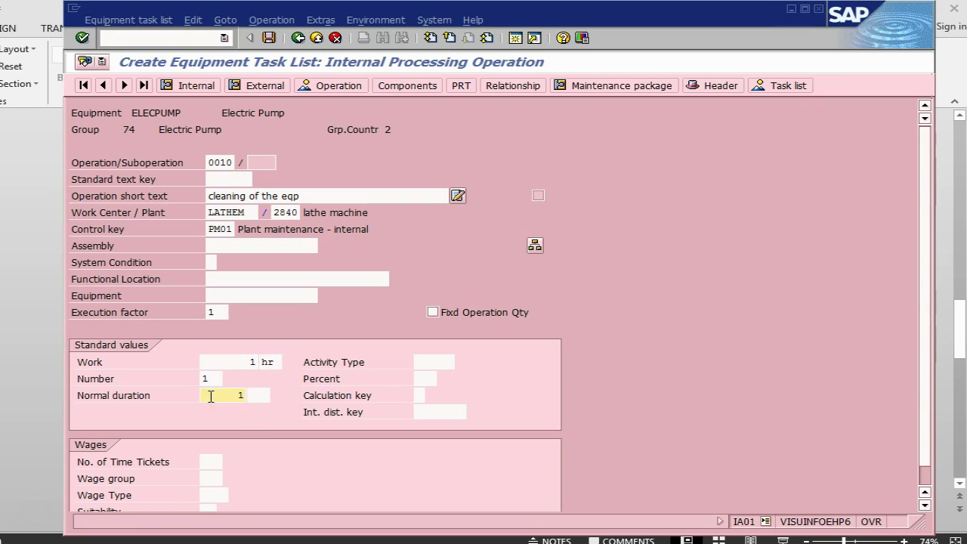
type("2")
left_click(255, 395)
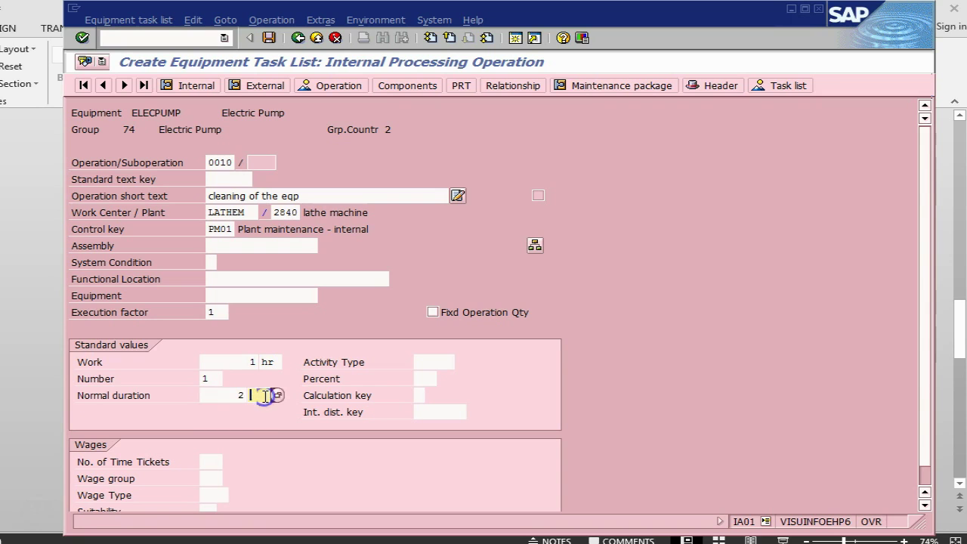
type("hr")
left_click(421, 377)
type("100")
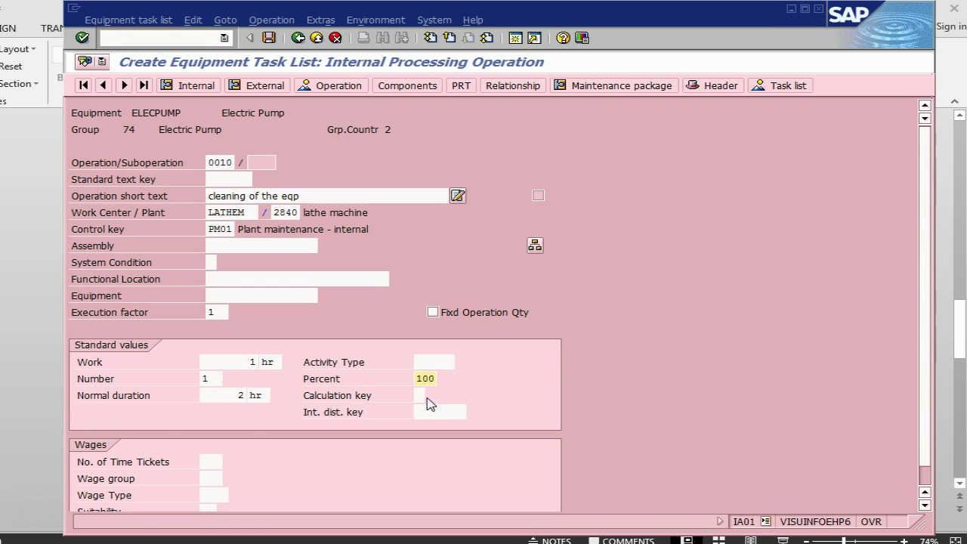
left_click(419, 394)
type("1")
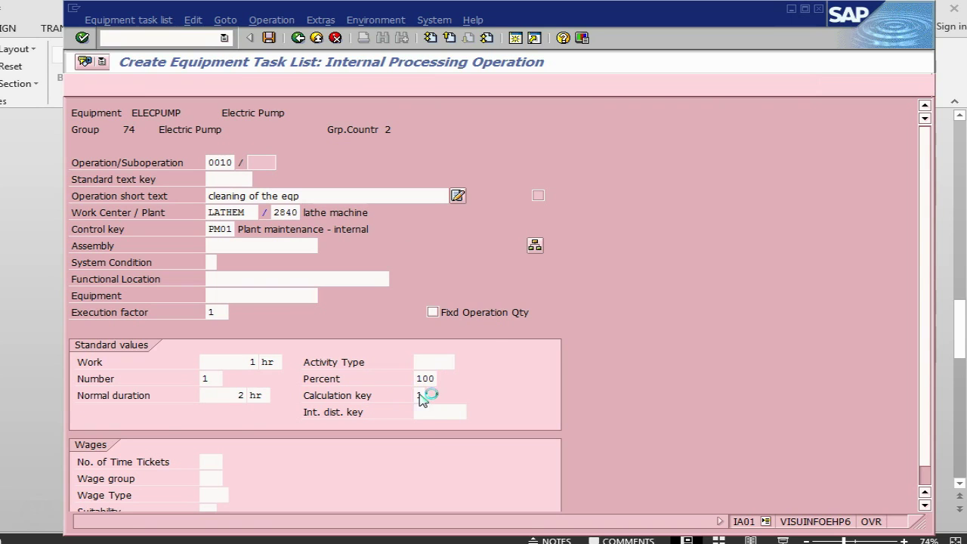
key("Return")
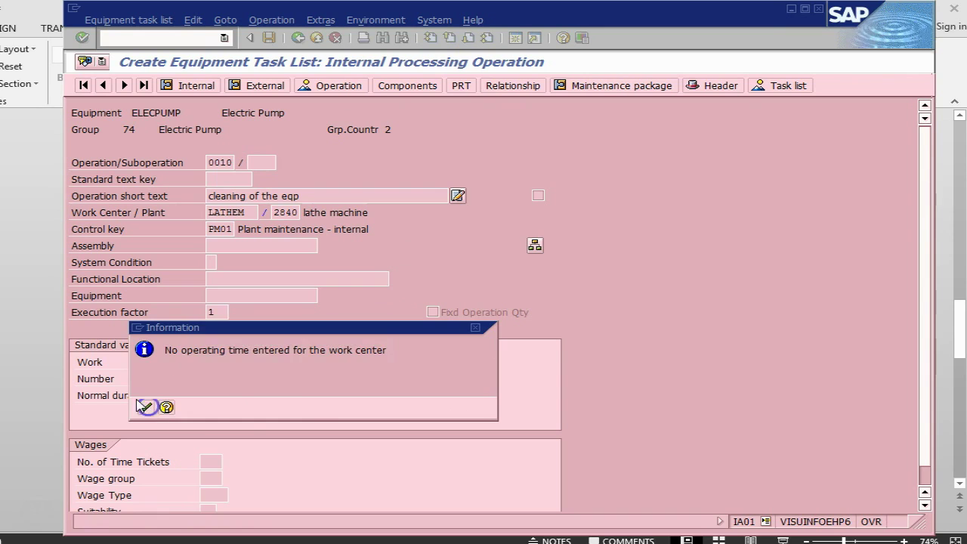
left_click(145, 407)
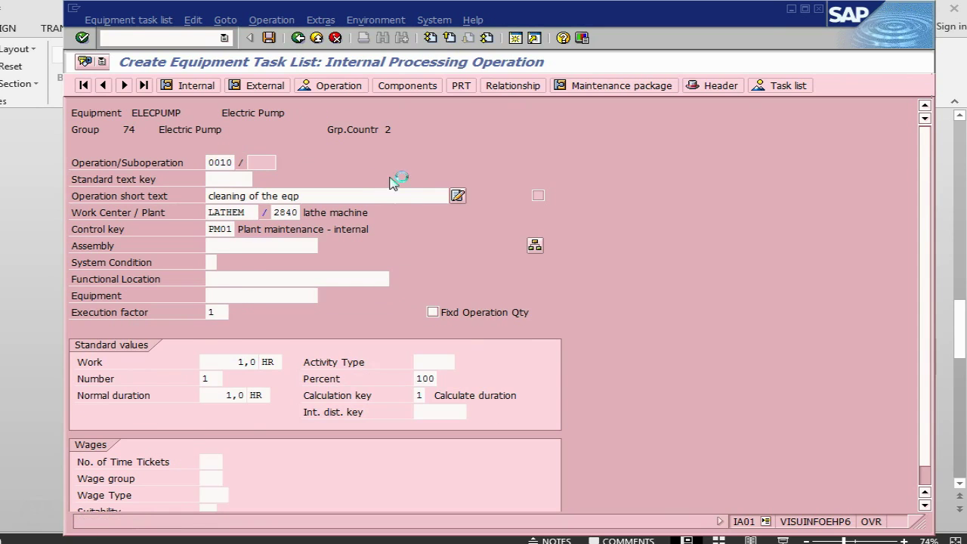
key("F3")
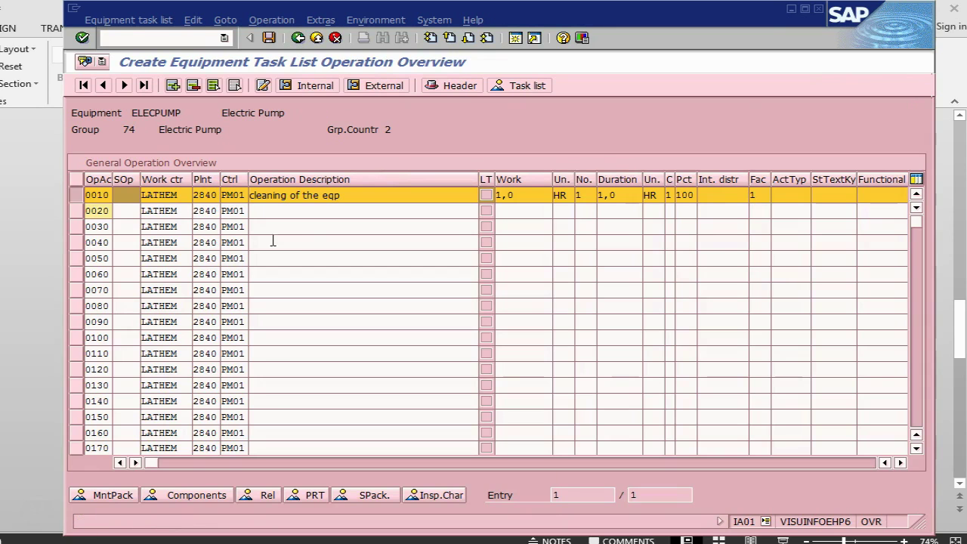
key("alt+Tab")
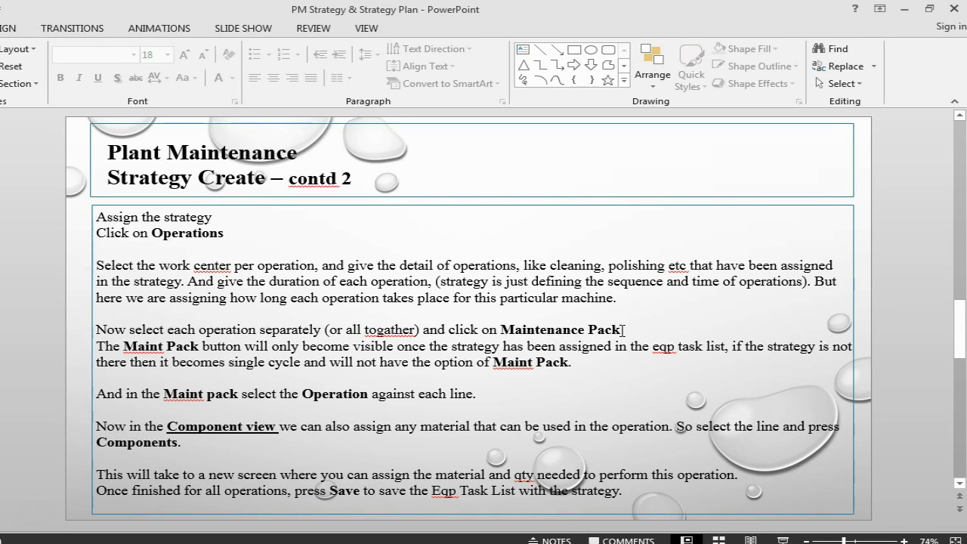
key("alt+Tab")
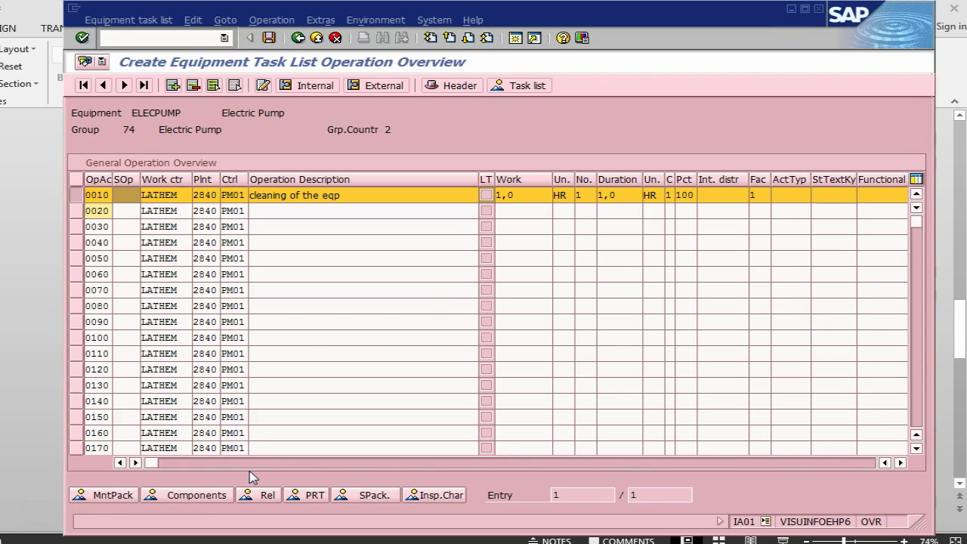
key("alt+Tab")
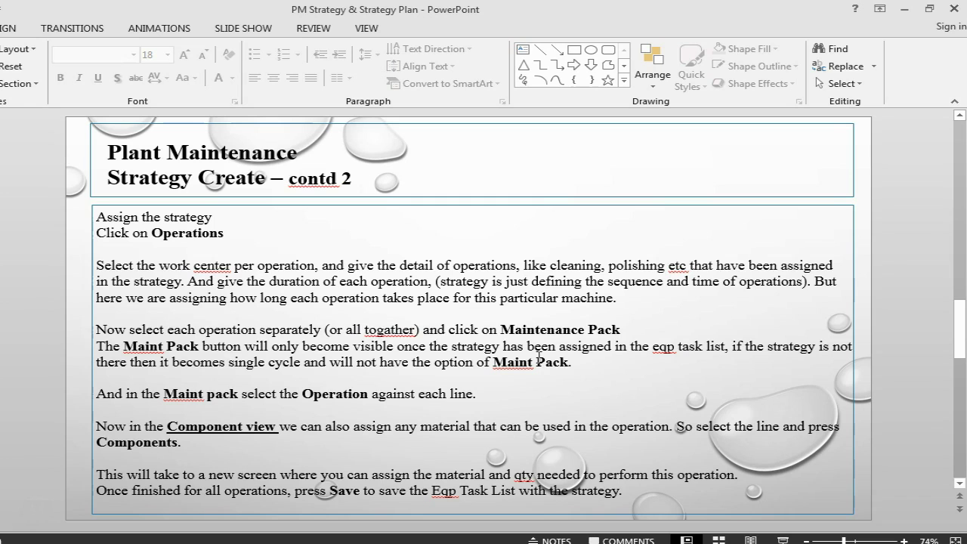
key("alt+Tab")
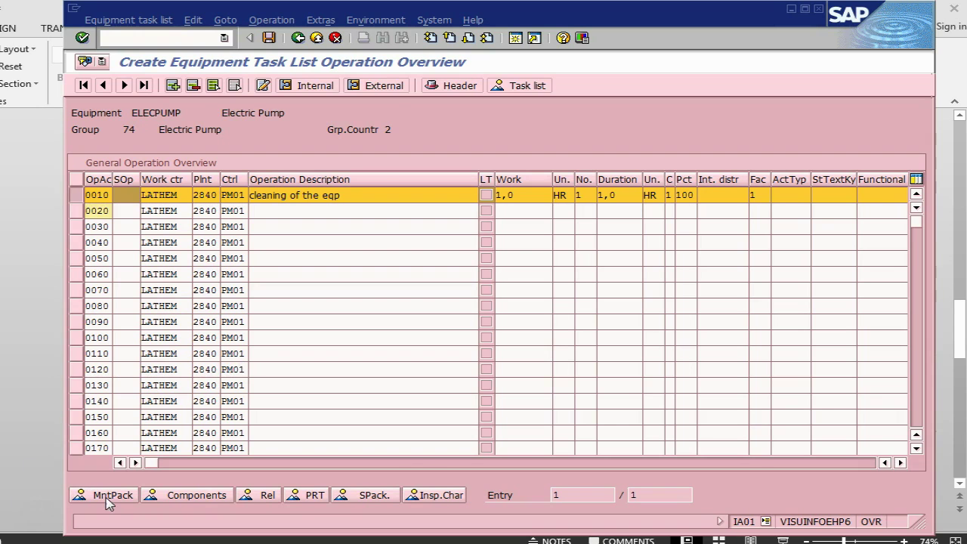
Allocate maintenance package CL ('cleaning every 30 day') to operation 0010
left_click(109, 496)
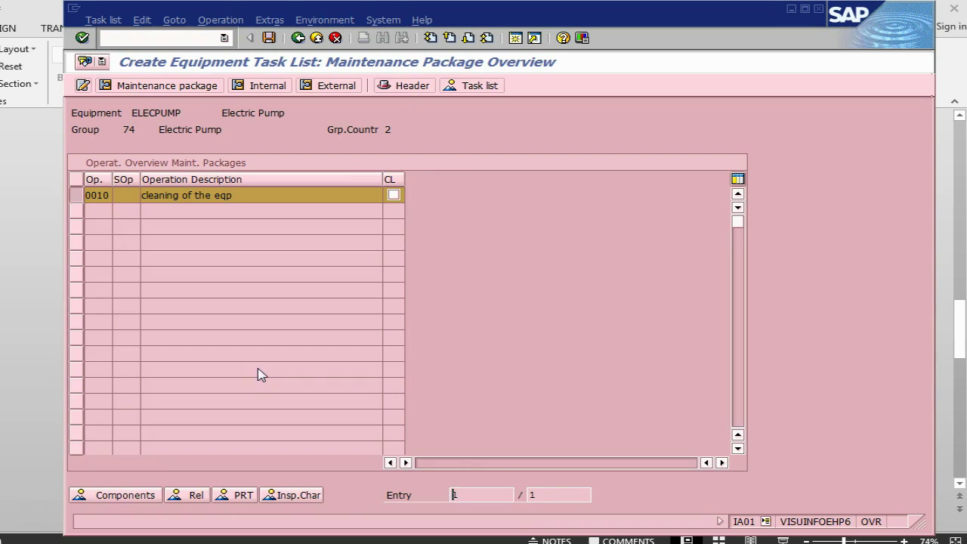
left_click(394, 195)
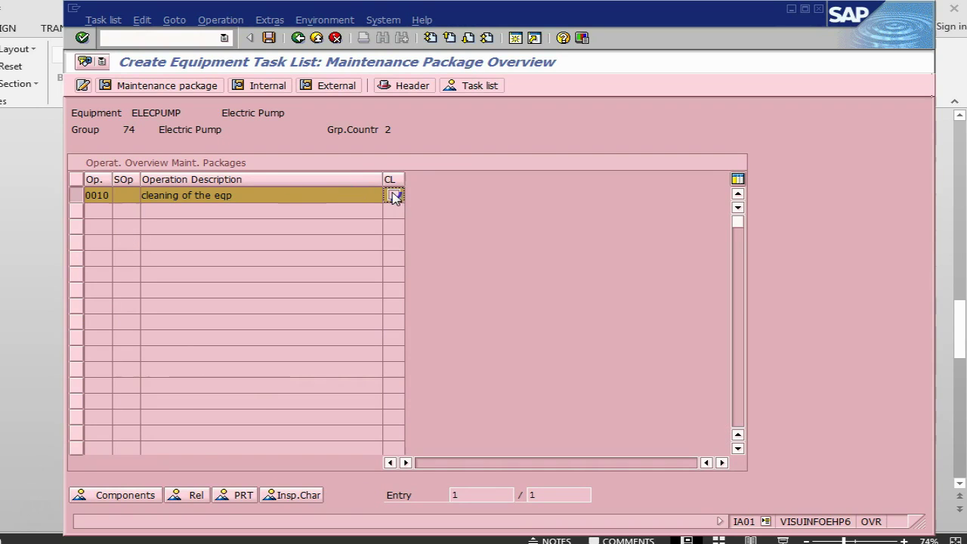
left_click(168, 86)
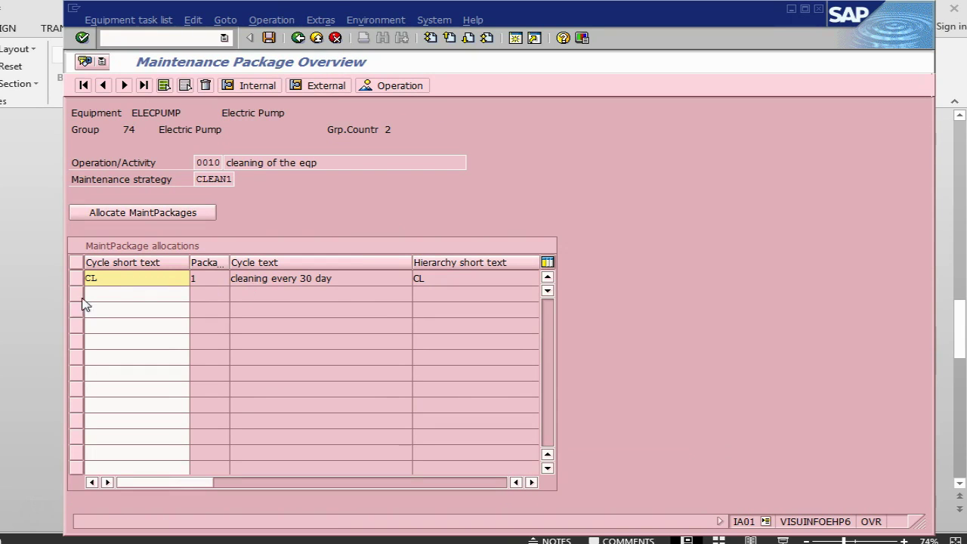
left_click(78, 278)
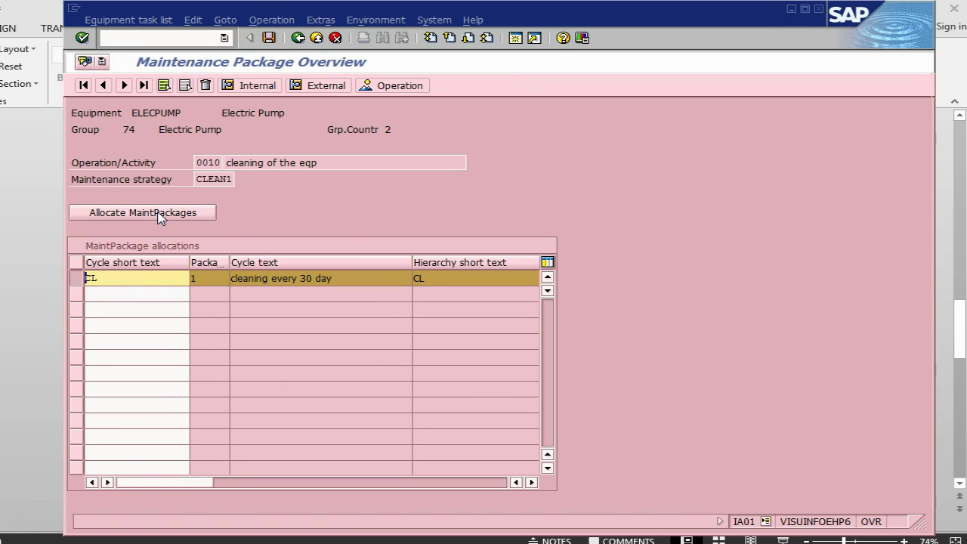
left_click(159, 214)
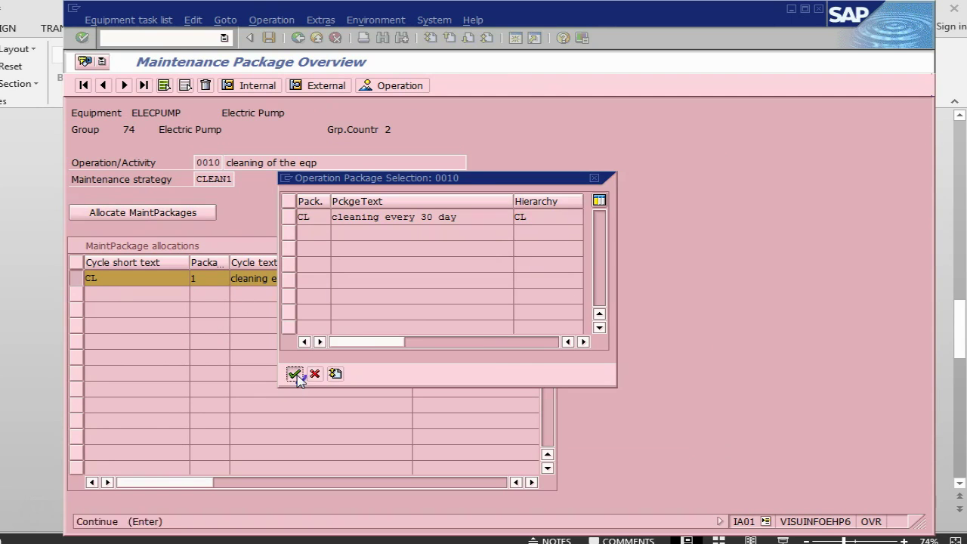
left_click(294, 375)
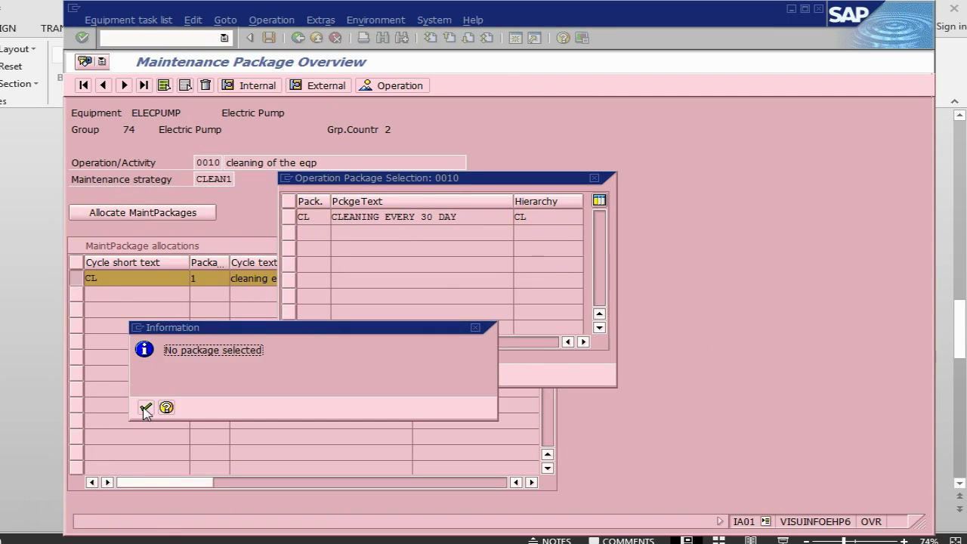
left_click(146, 408)
left_click(303, 216)
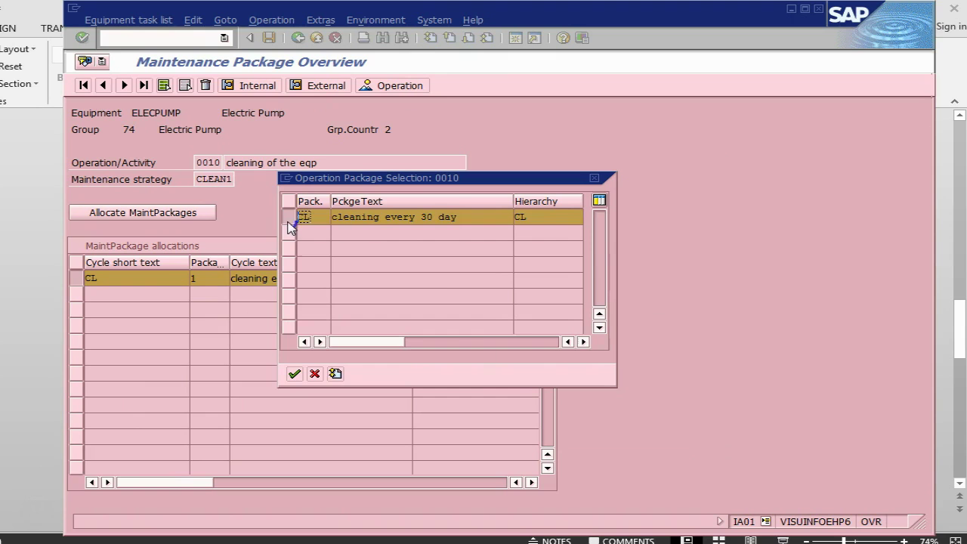
left_click(294, 374)
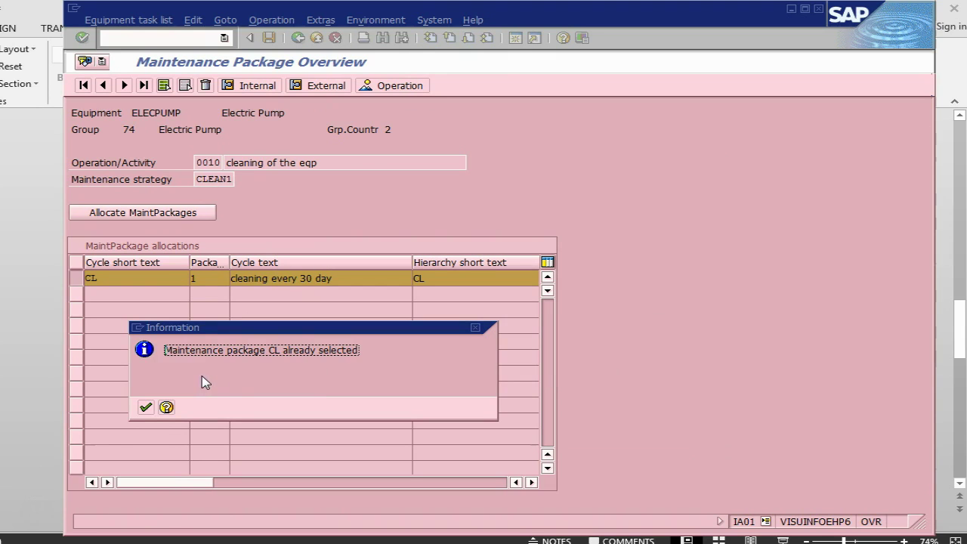
left_click(146, 408)
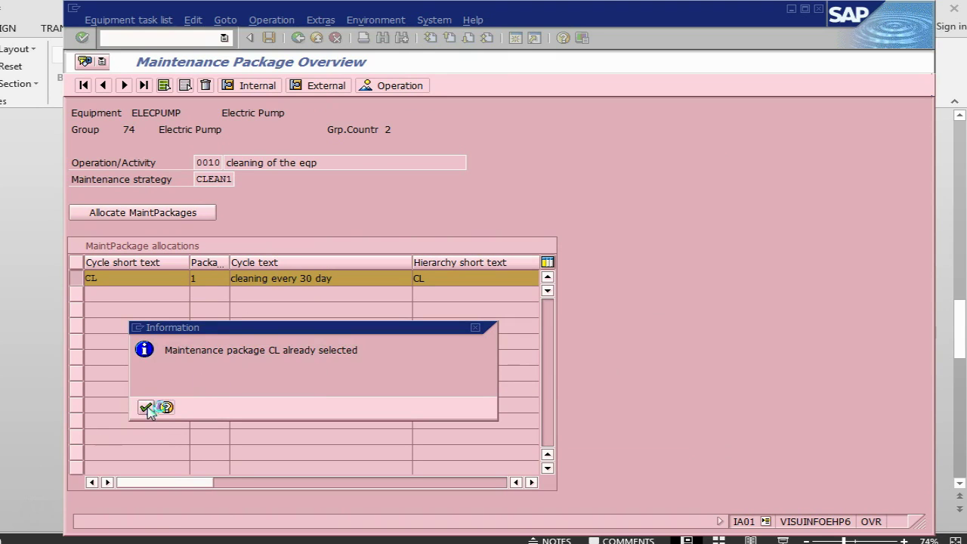
key("alt+Tab")
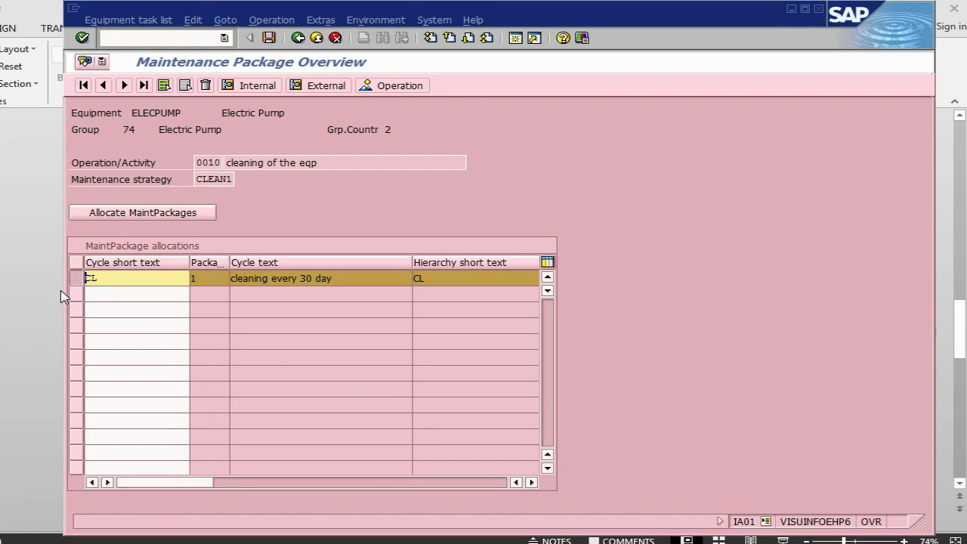
left_click(386, 88)
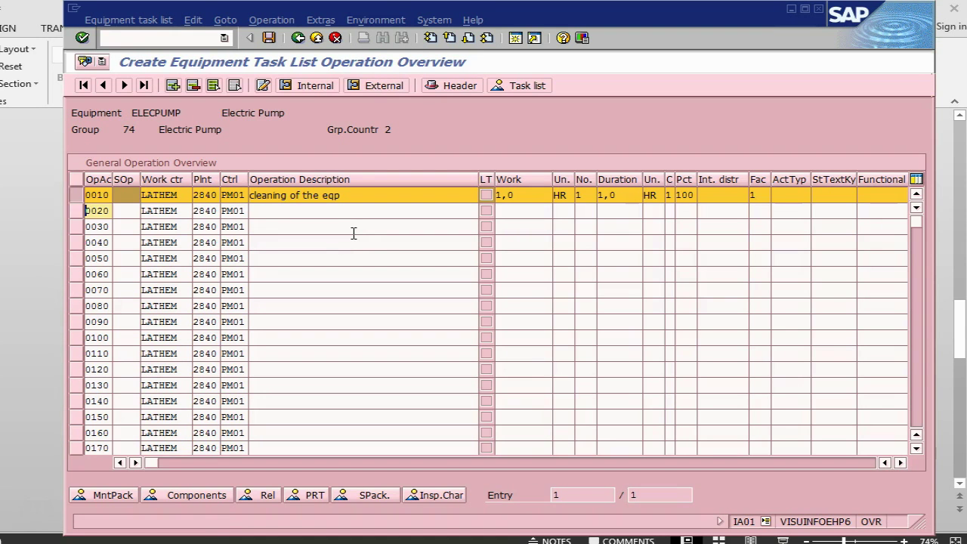
key("alt+Tab")
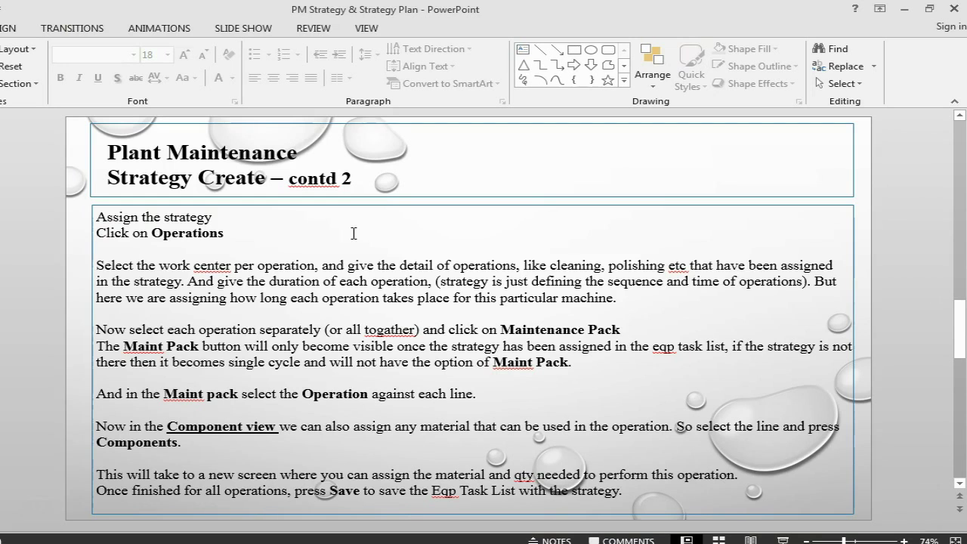
key("alt+Tab")
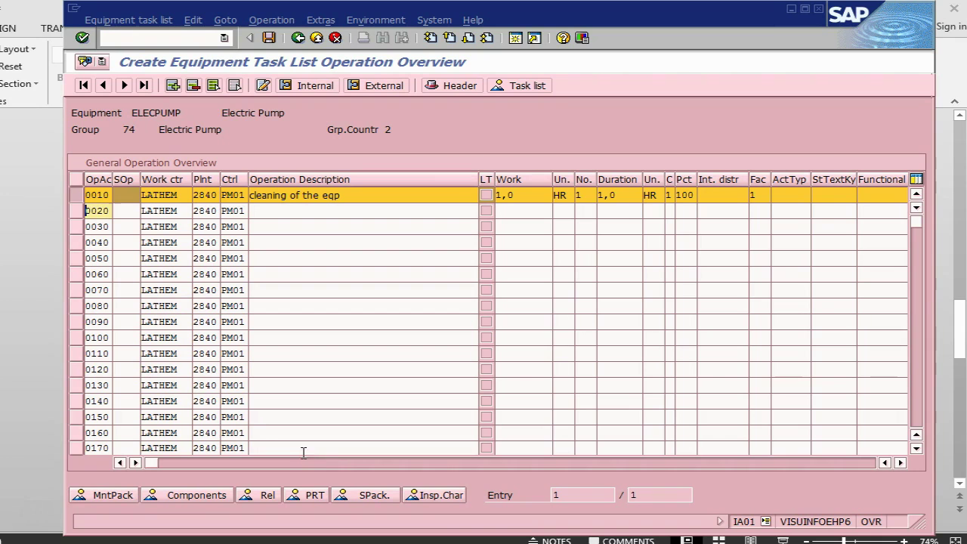
Add 1 of material OIL as a component of operation 0010
left_click(202, 497)
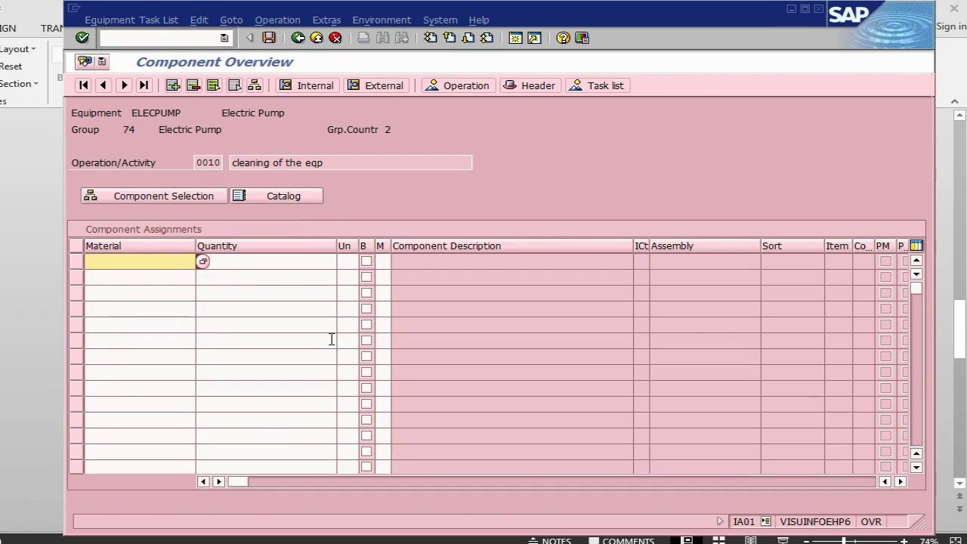
key("BackSpace")
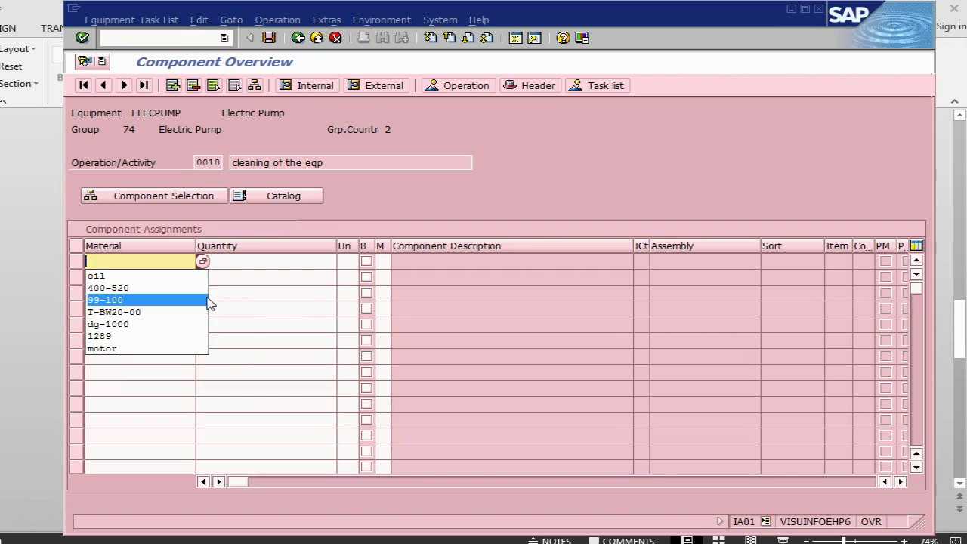
key("Up")
key("Up")
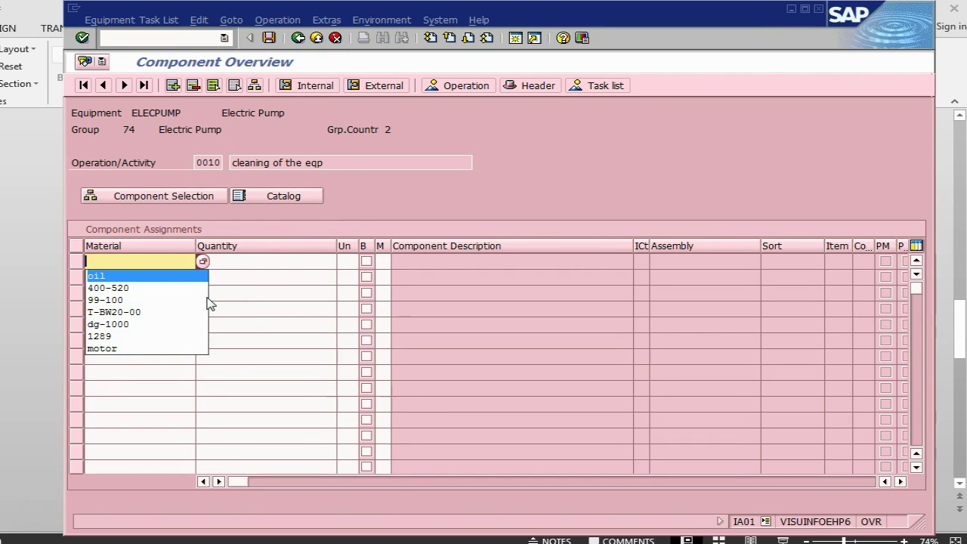
key("Return")
left_click(265, 261)
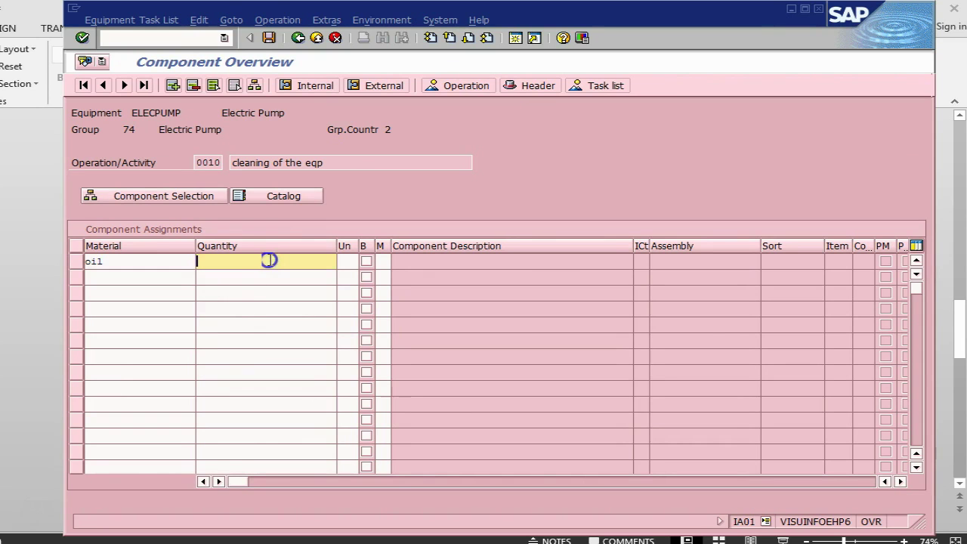
type("1")
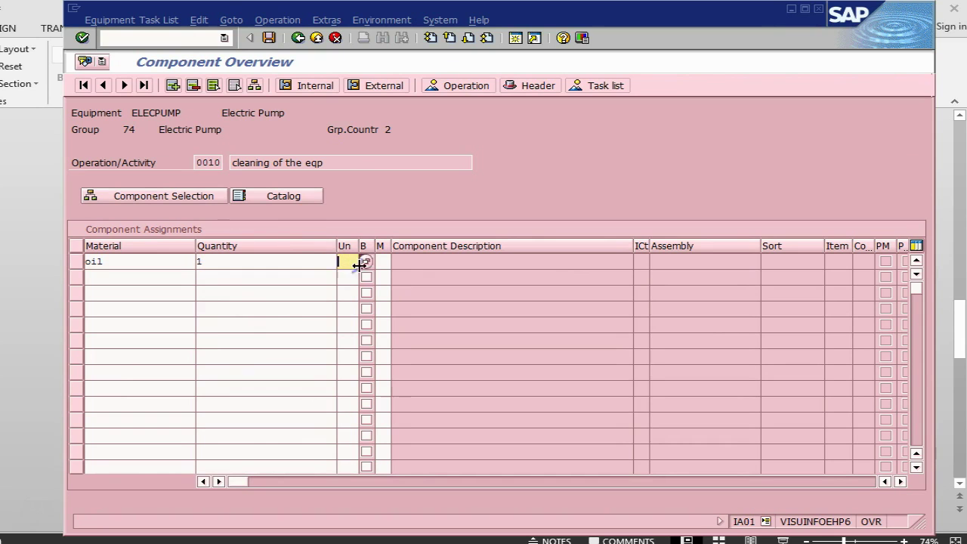
left_click(381, 260)
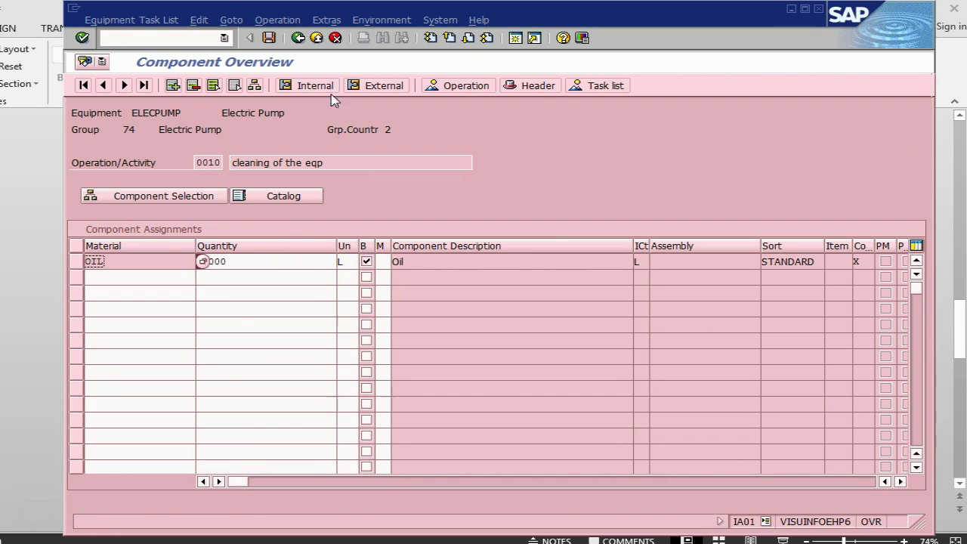
Return to the operations and save the ELECPUMP equipment task list
left_click(299, 38)
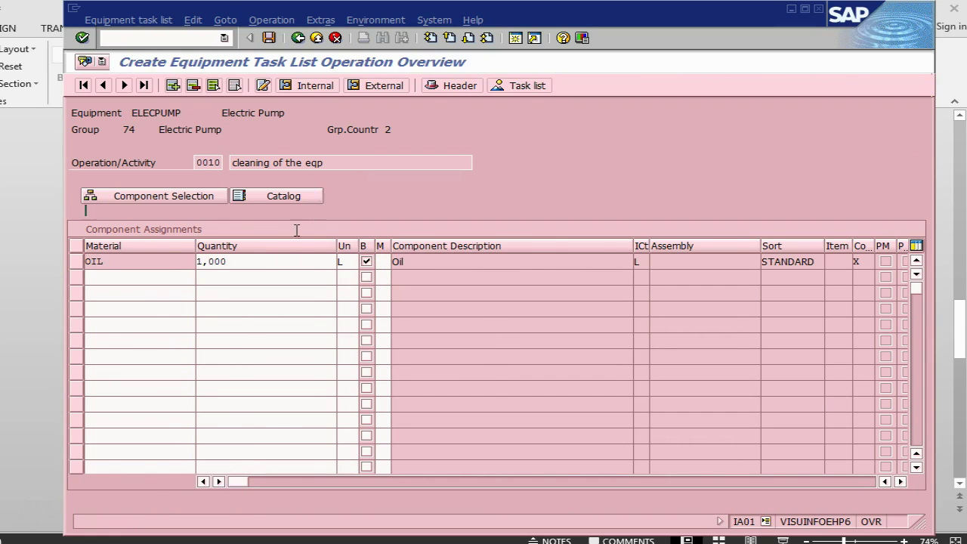
key("alt+Tab")
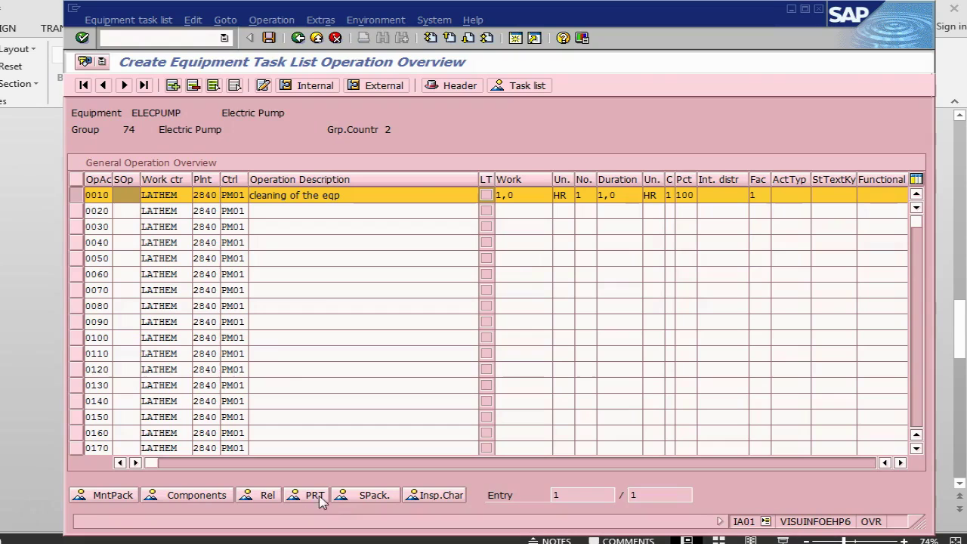
left_click(270, 38)
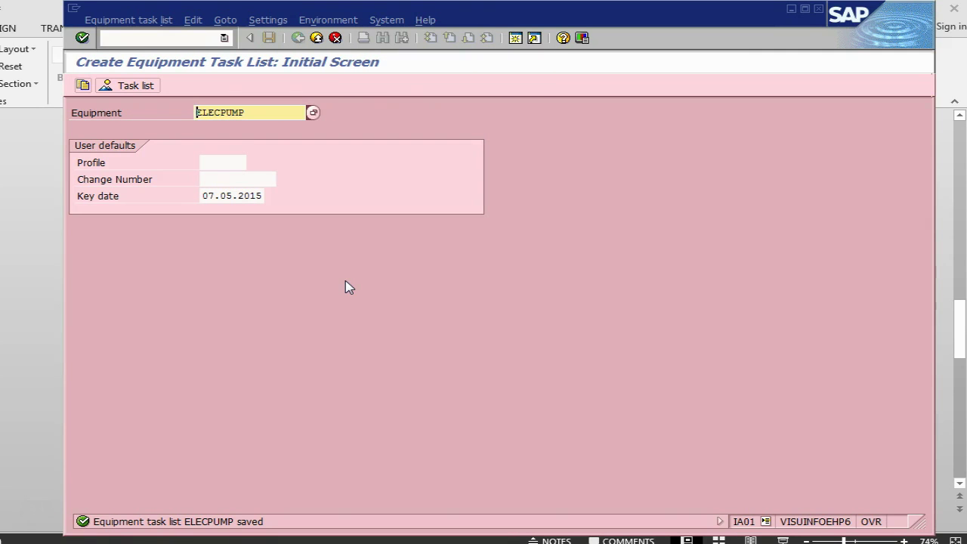
Advance the PowerPoint deck to the Strategy Plan Create slide, then return to SAP
key("alt+Tab")
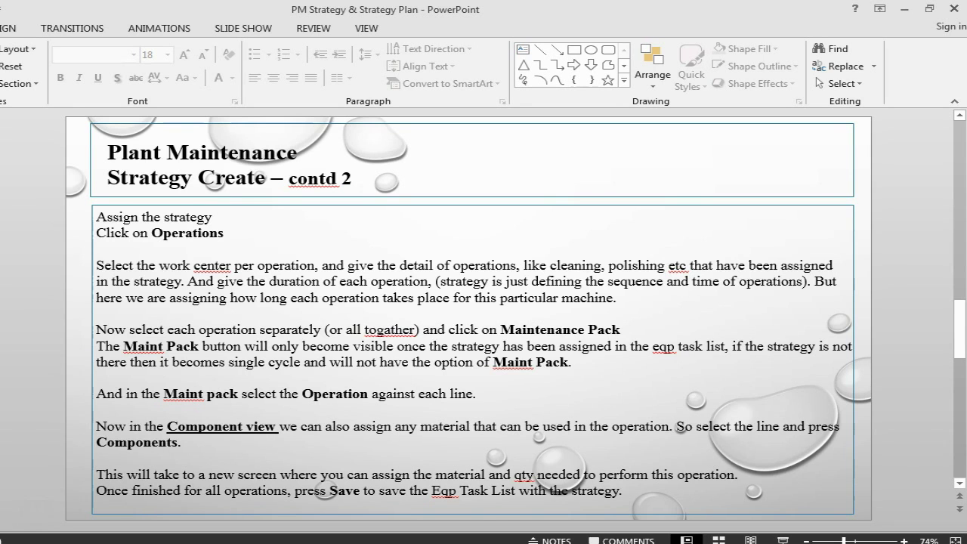
key("Page_Down")
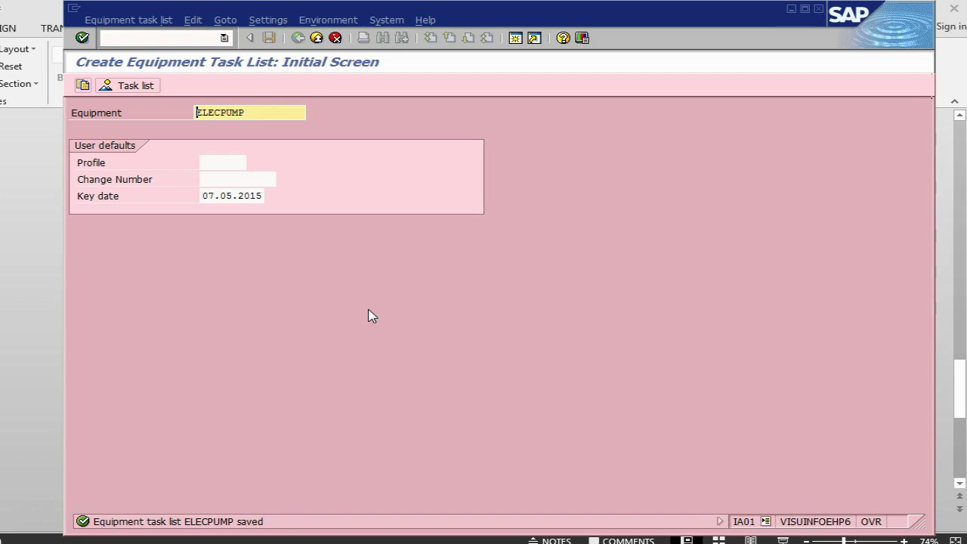
left_click(154, 34)
Start transaction /nIP42 to create a new maintenance plan
type("/nip42")
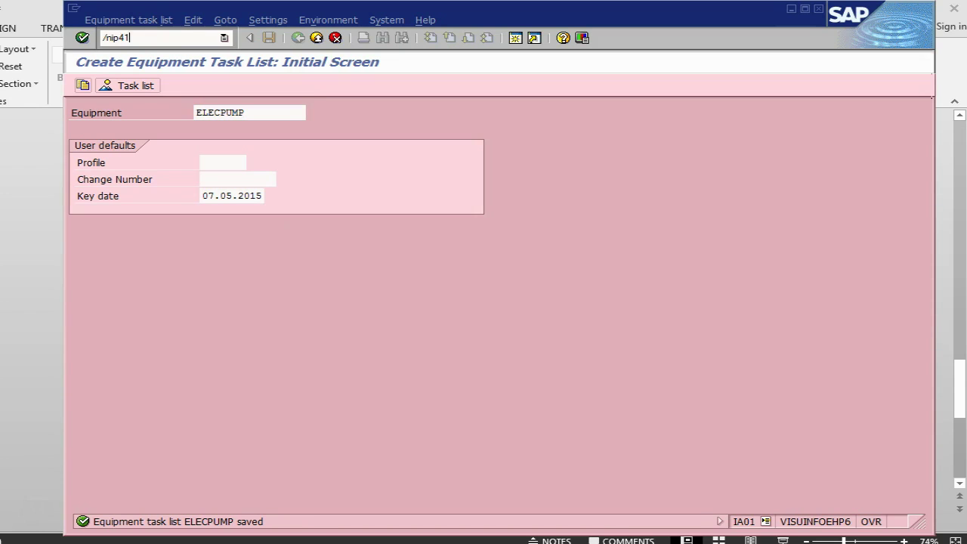
key("Return")
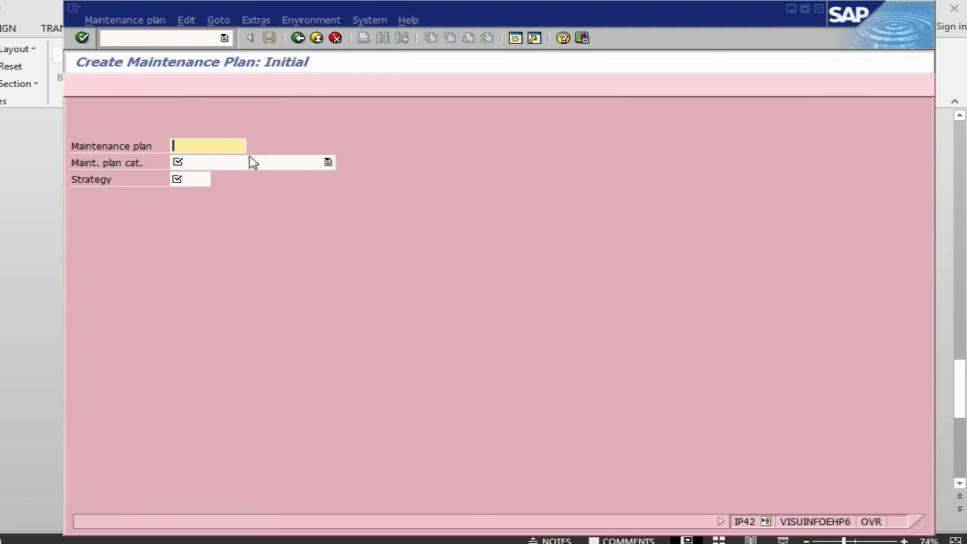
key("alt+Tab")
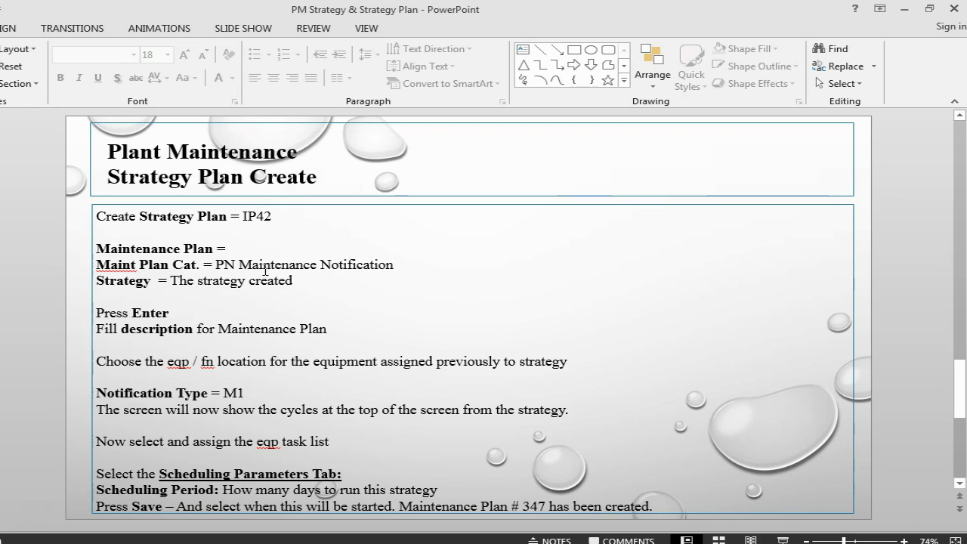
key("alt+Tab")
Open the new plan with category PN Maintenance Notification and strategy CLEAN1
left_click(257, 164)
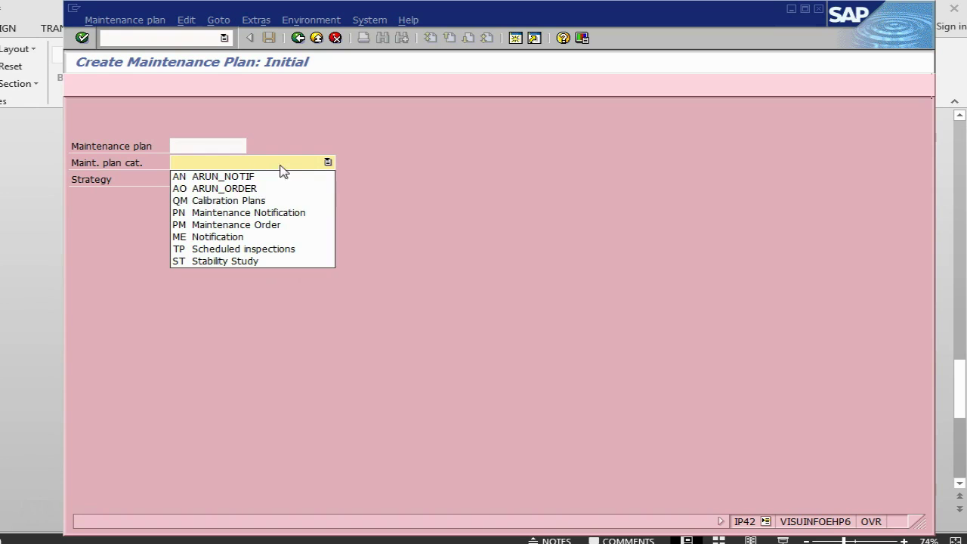
left_click(259, 213)
left_click(206, 179)
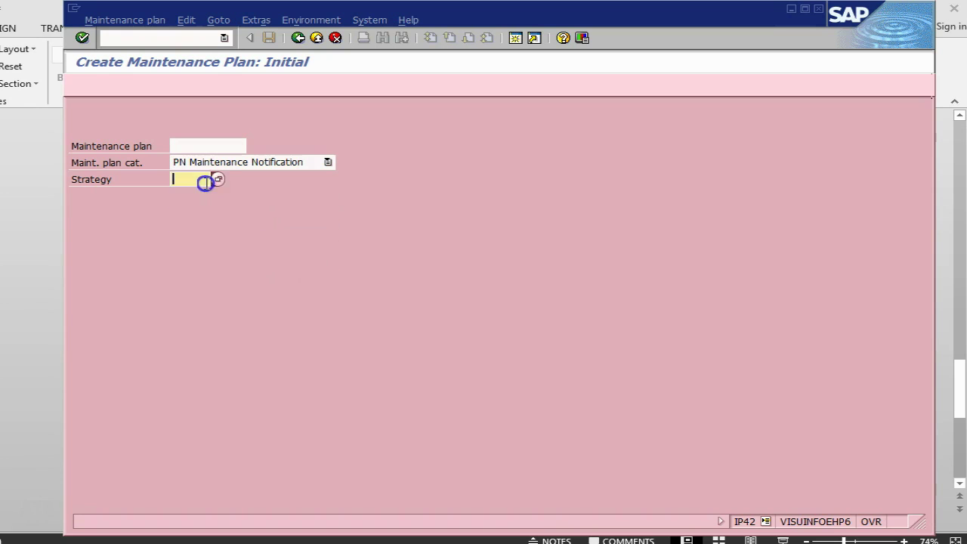
left_click(218, 179)
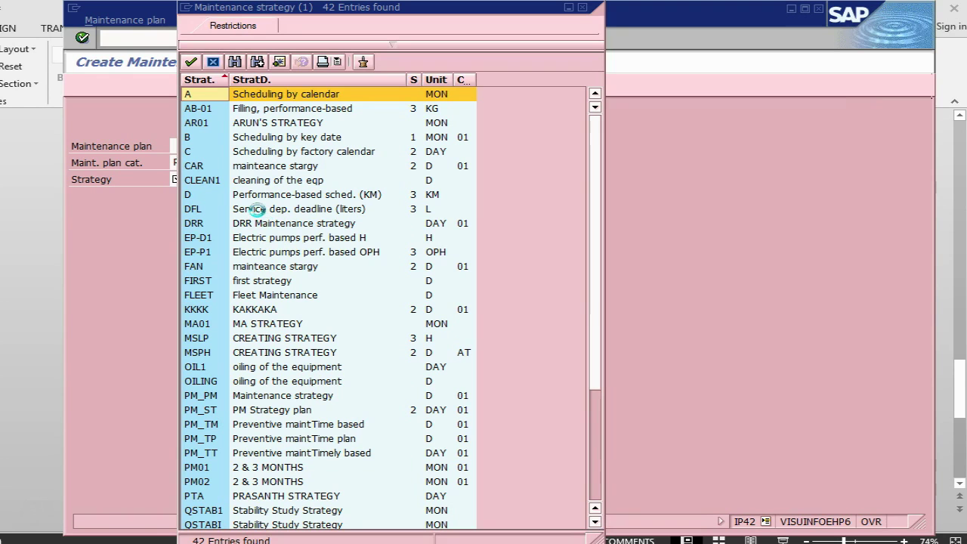
double_click(259, 182)
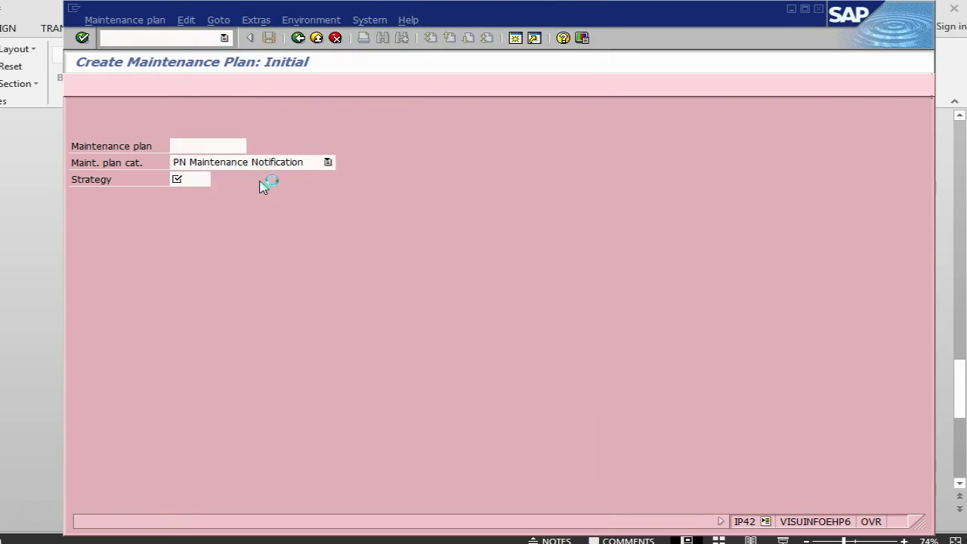
type("CLEAN1")
key("Return")
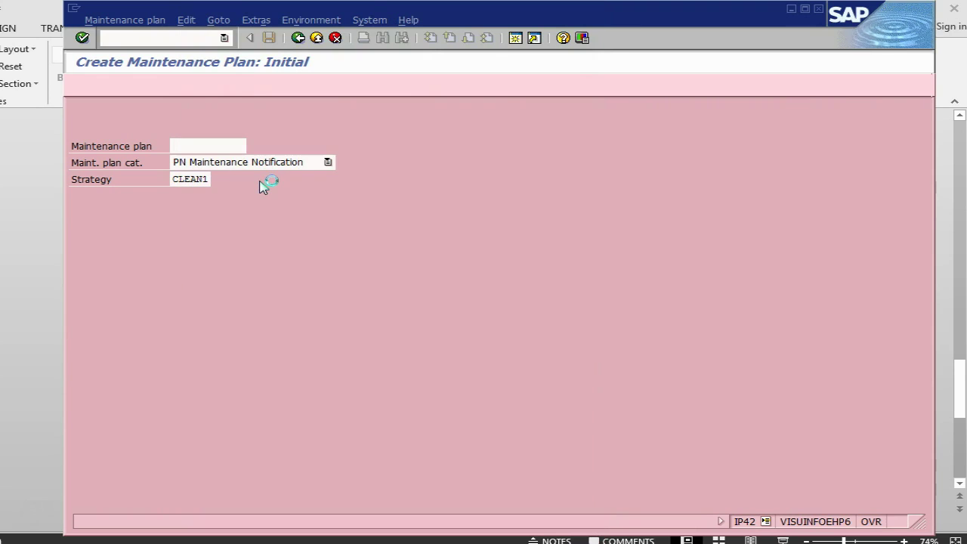
key("alt+Tab")
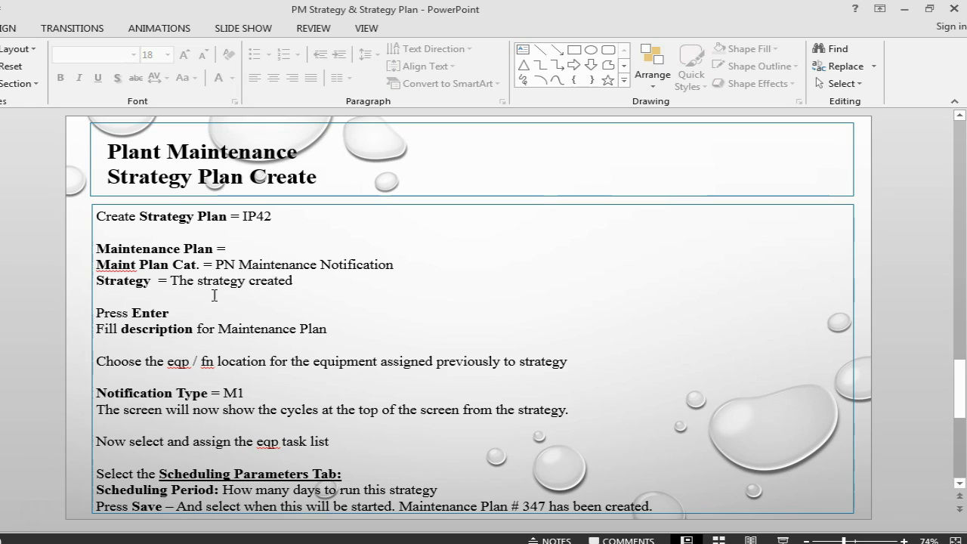
key("alt+Tab")
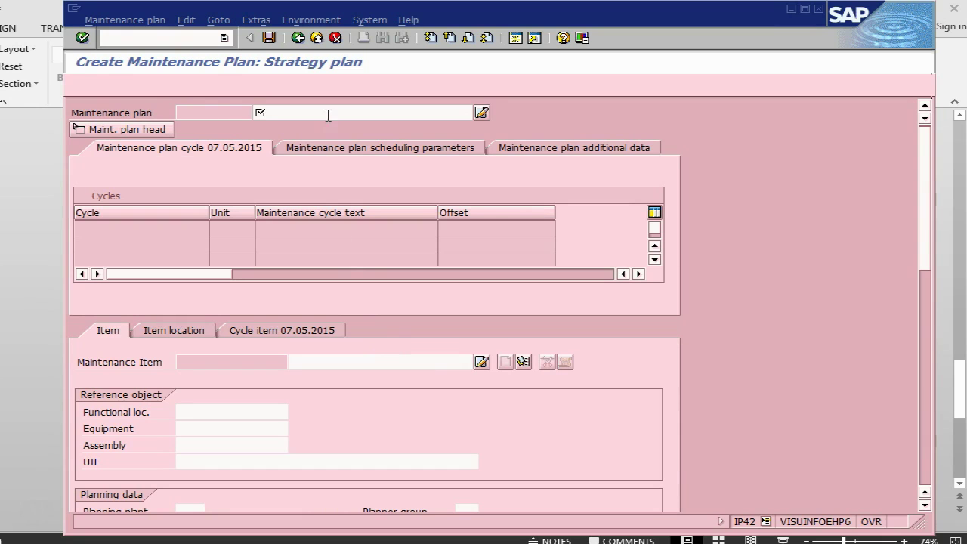
Describe the item as 'cleaning of the pump' with 2840-PRD-PM-02 and ELECPUMP as reference objects
left_click(327, 113)
type("c")
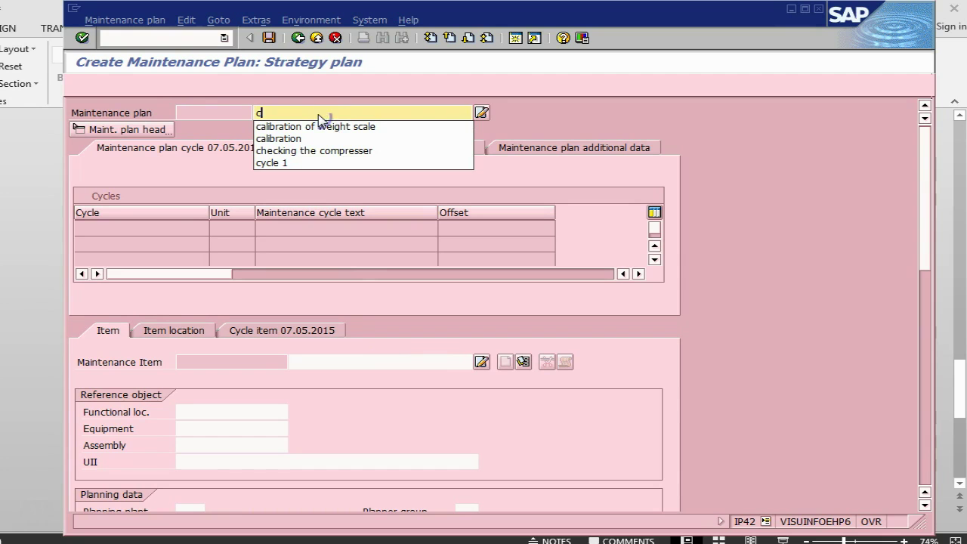
type("leaning of the pump")
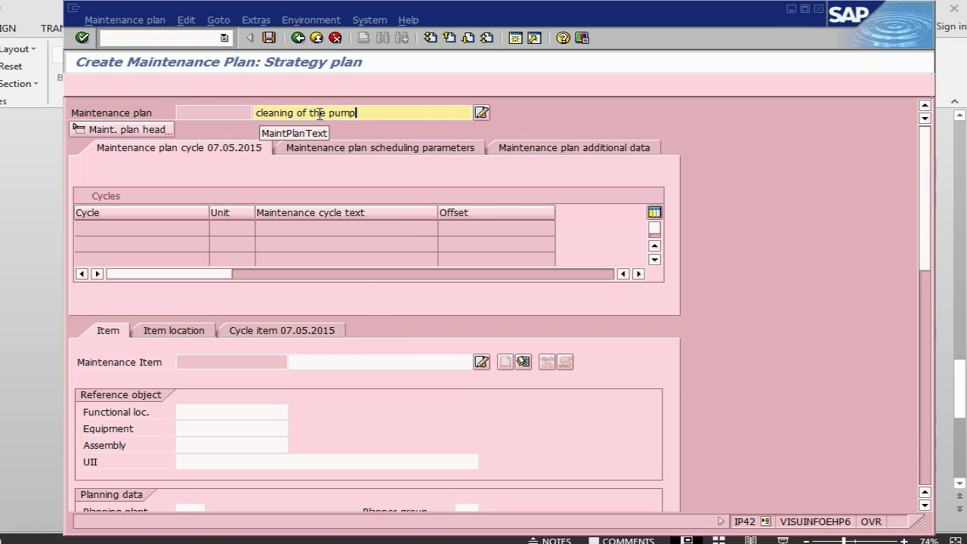
key("Return")
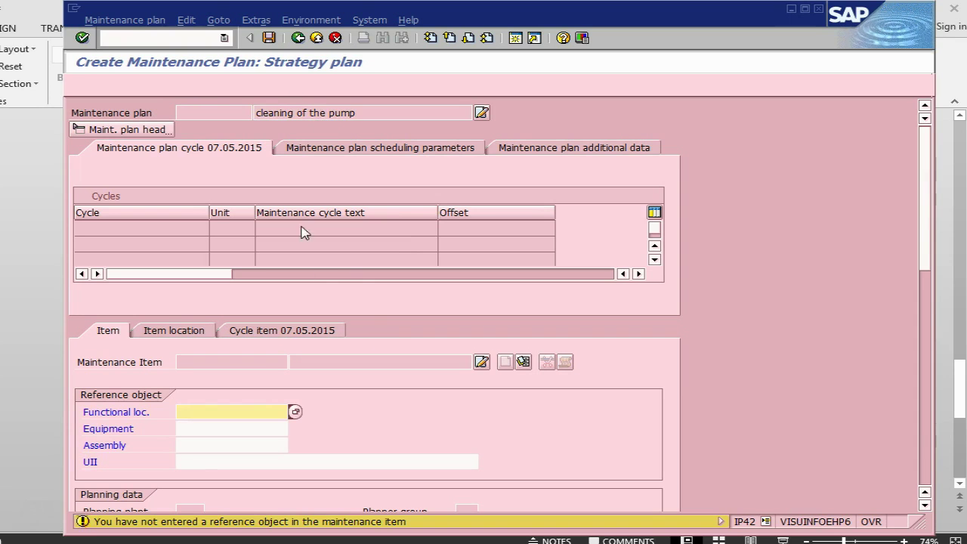
key("BackSpace")
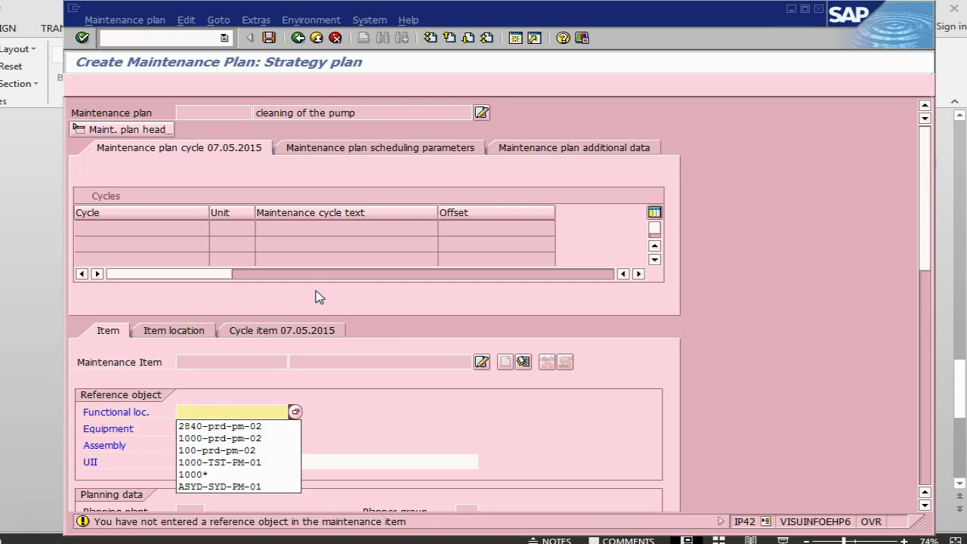
left_click(272, 426)
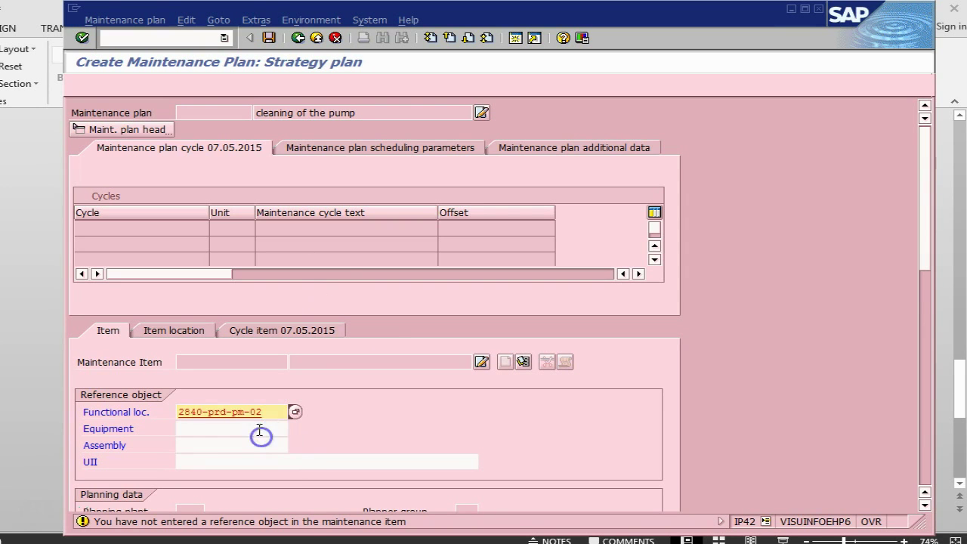
left_click(259, 428)
key("BackSpace")
left_click(246, 442)
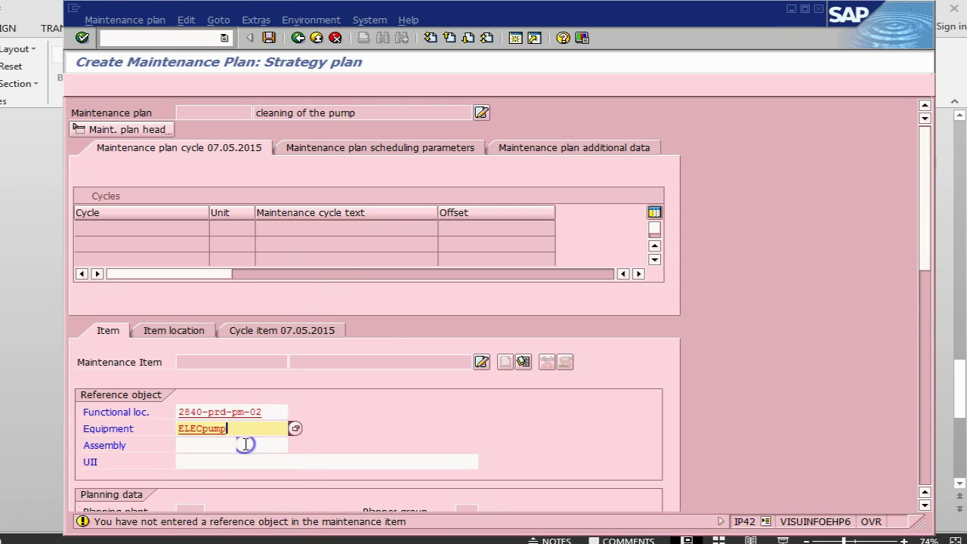
scroll(429, 407, "down", 3)
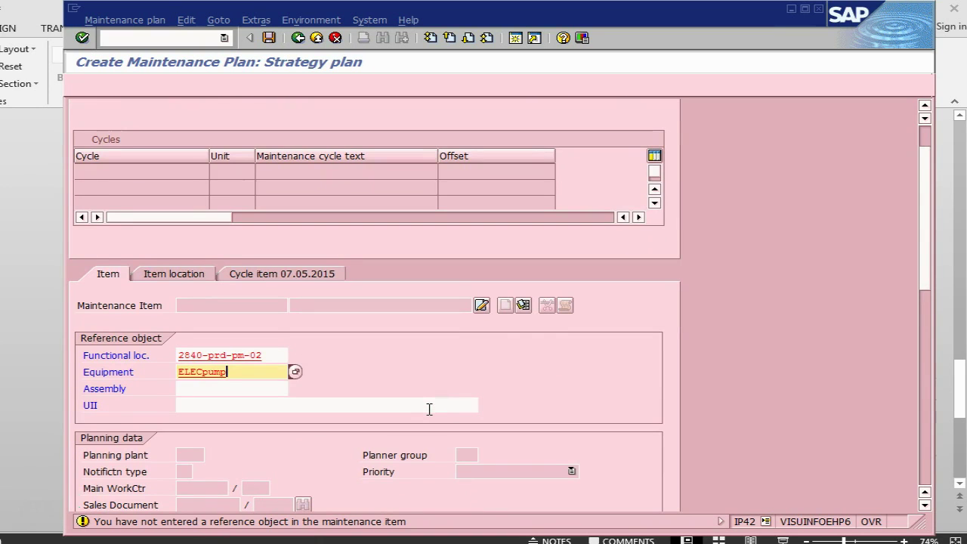
key("Return")
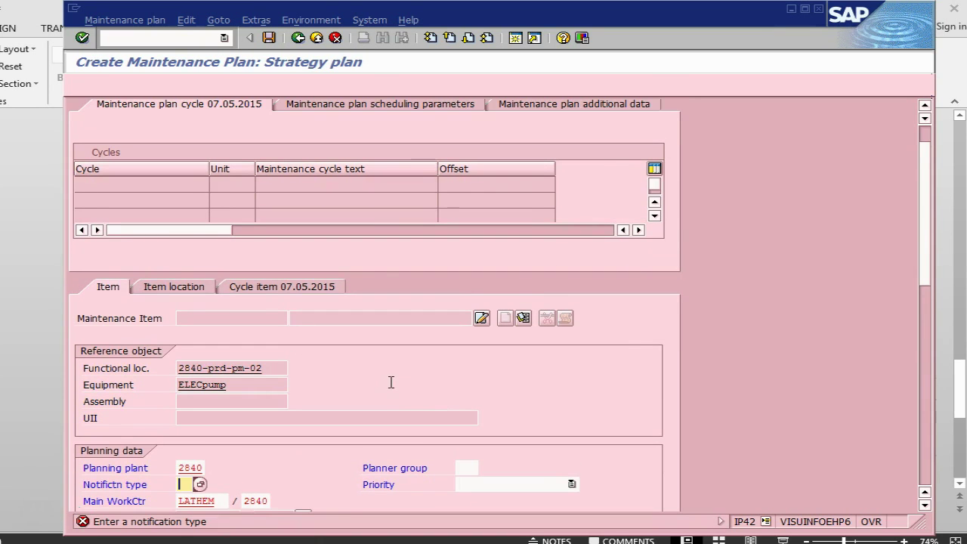
Set notification type M1 Maintenance Request and confirm the planning data
key("alt+Tab")
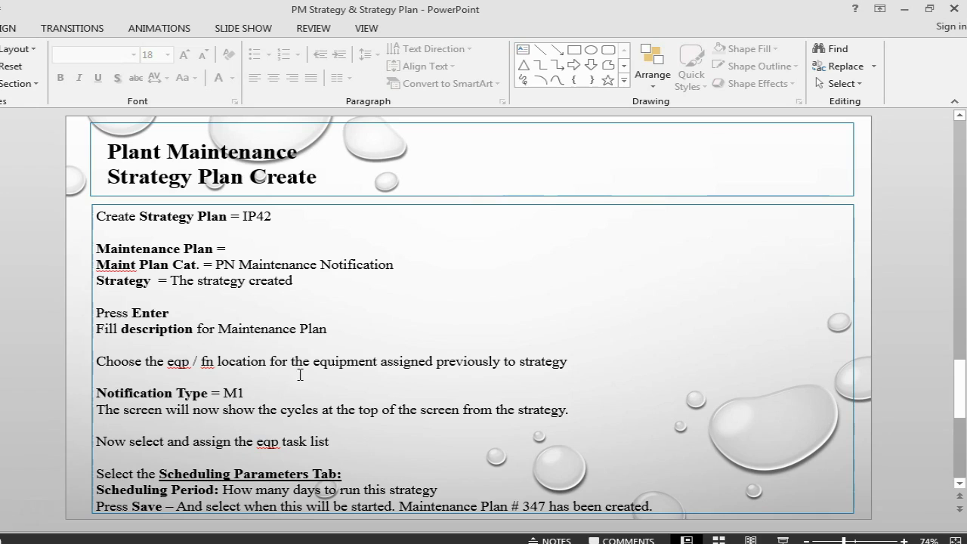
key("alt+Tab")
scroll(241, 447, "down", 3)
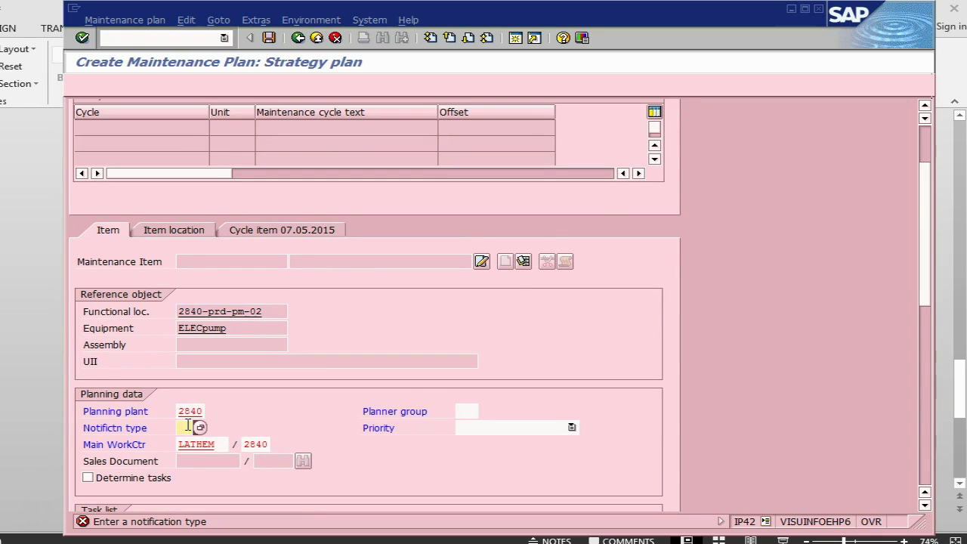
left_click(200, 427)
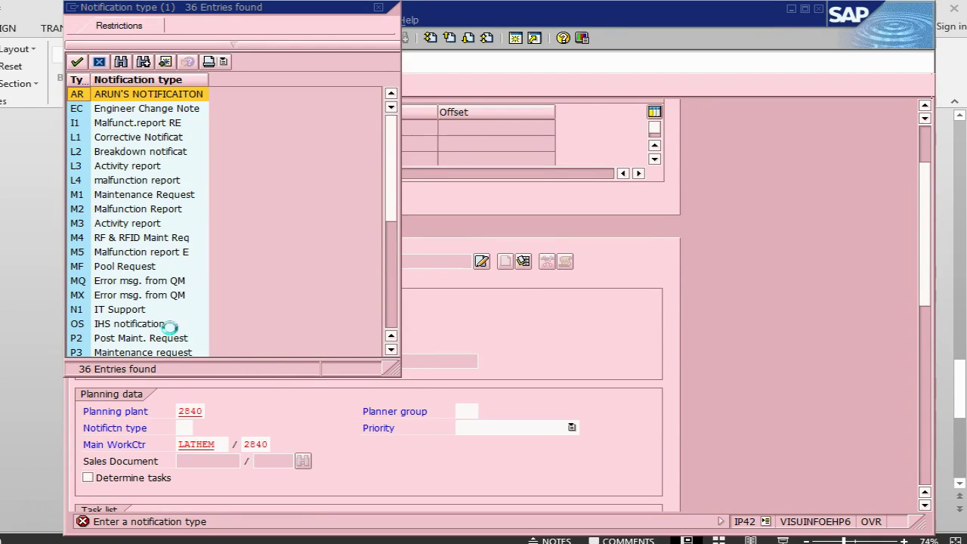
double_click(84, 194)
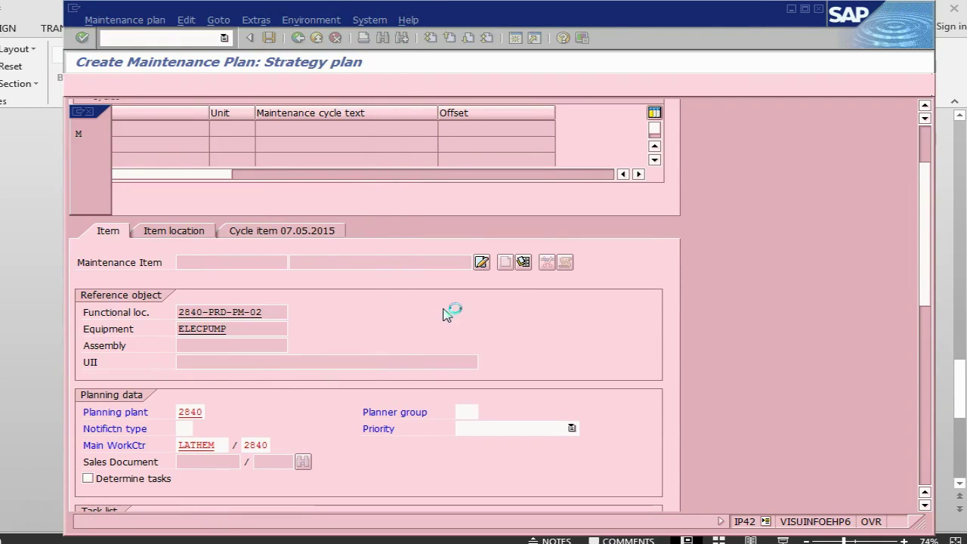
left_click(487, 429)
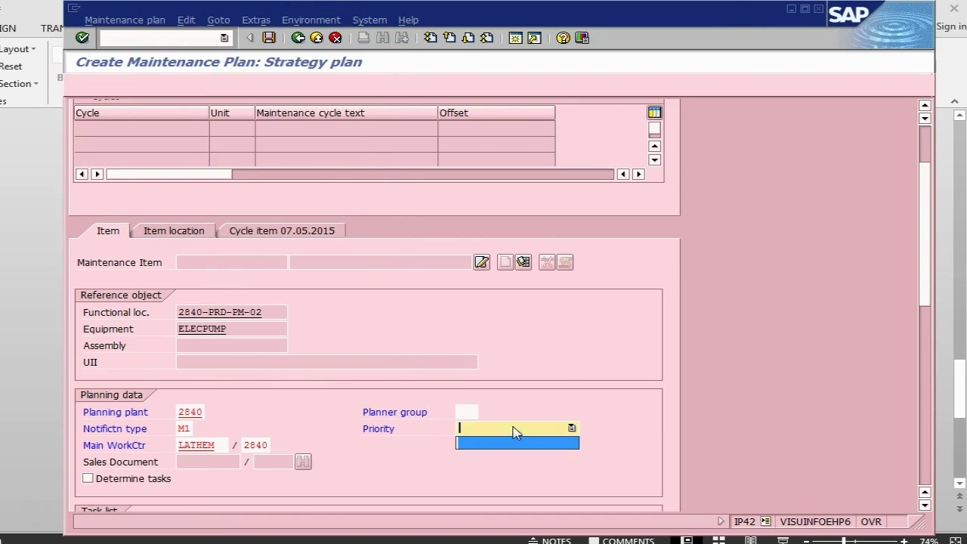
key("Return")
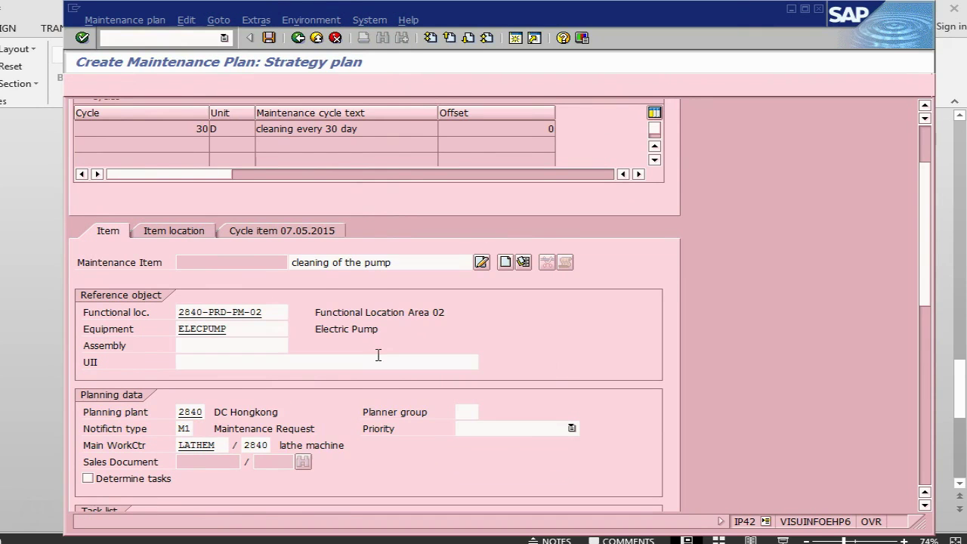
scroll(356, 346, "down", 1)
scroll(356, 346, "down", 1)
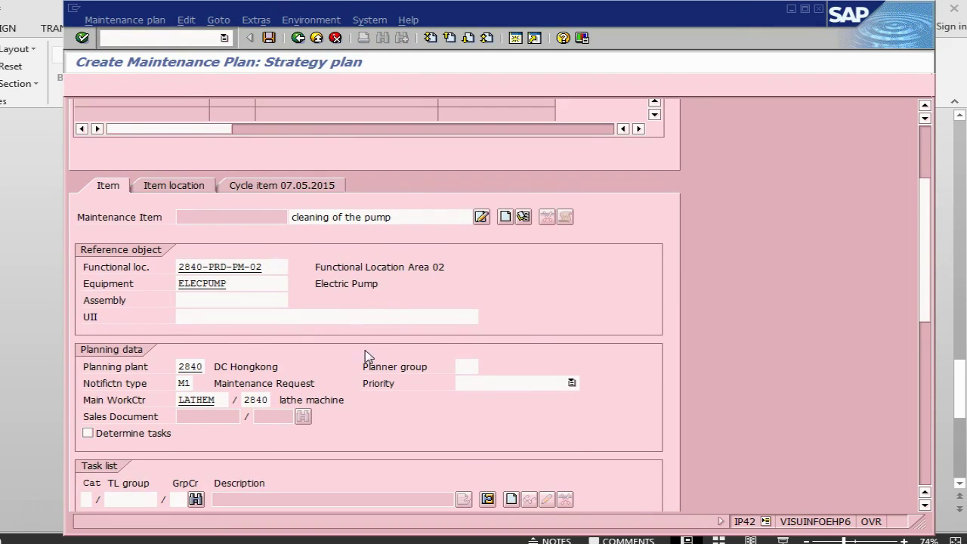
Set priority 2 High and assign task list E / 74 / 2 (Electric Pump)
left_click(572, 383)
left_click(535, 410)
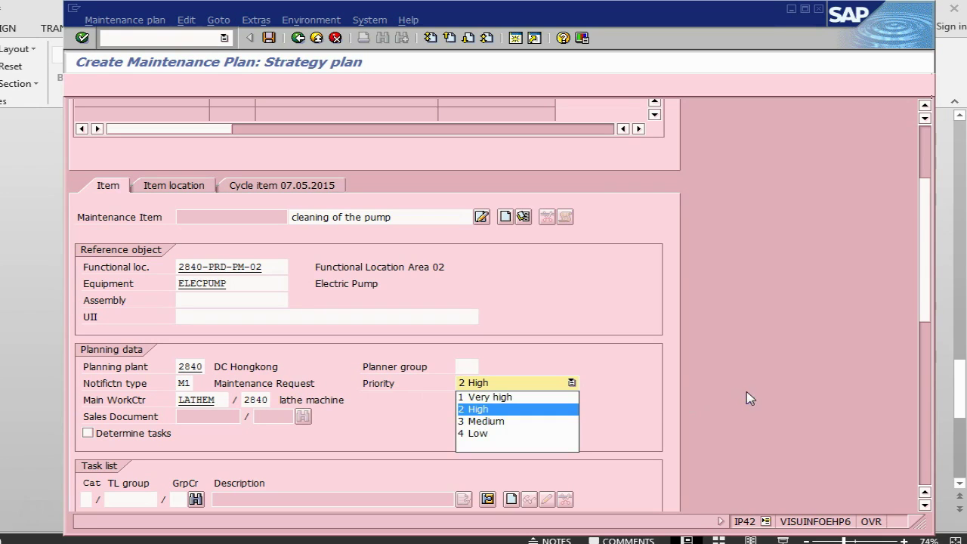
scroll(427, 337, "down", 4)
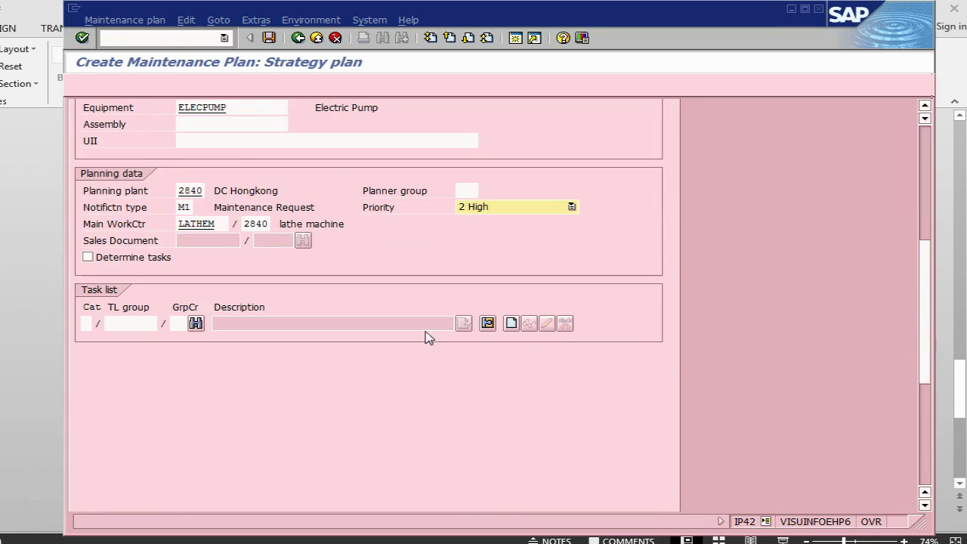
left_click(195, 324)
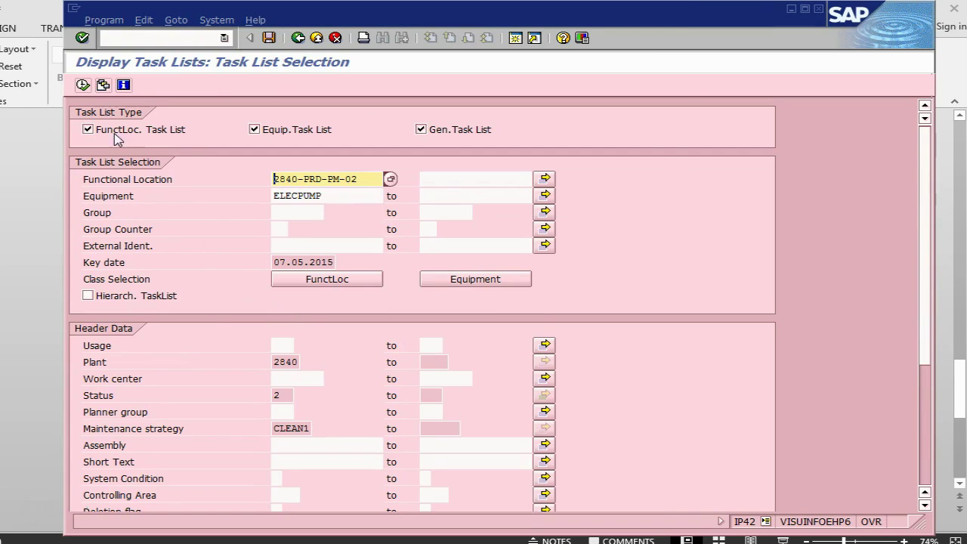
left_click(82, 84)
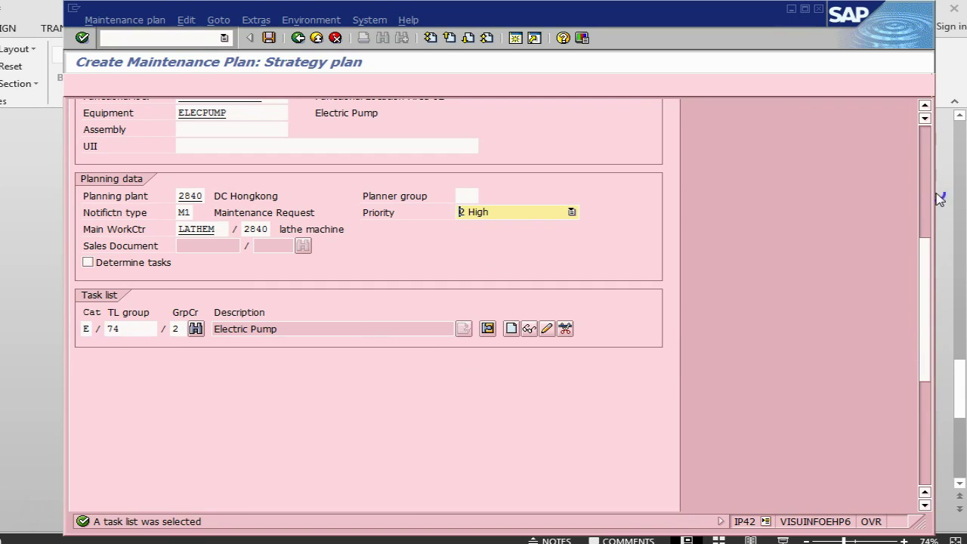
left_click(924, 140)
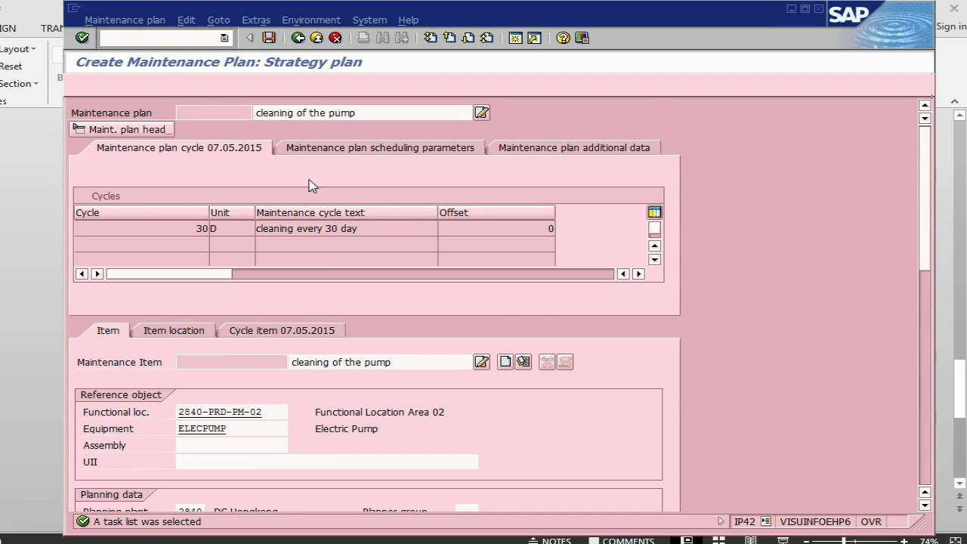
Set a 180-day scheduling period with cycle start 07.05.2015 and save plan 361
left_click(438, 170)
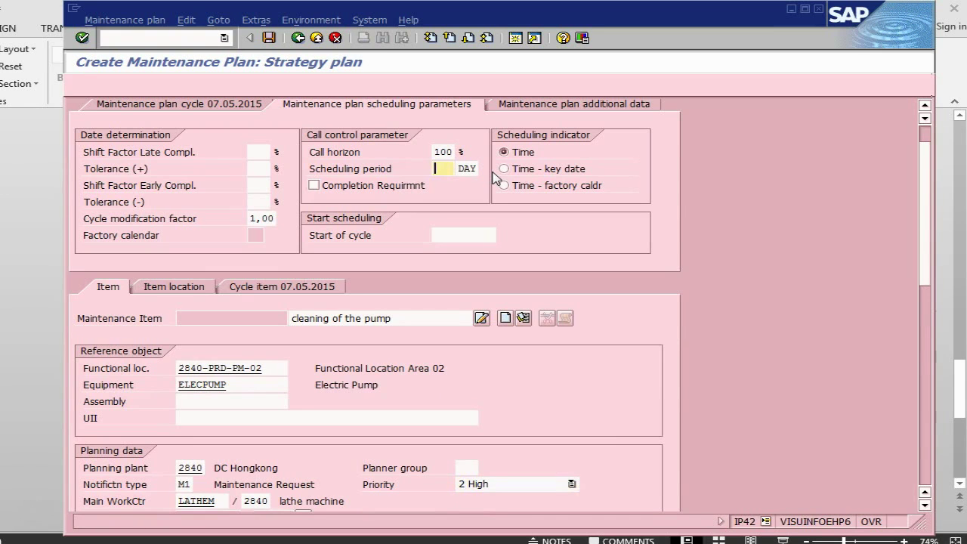
type("180")
key("Return")
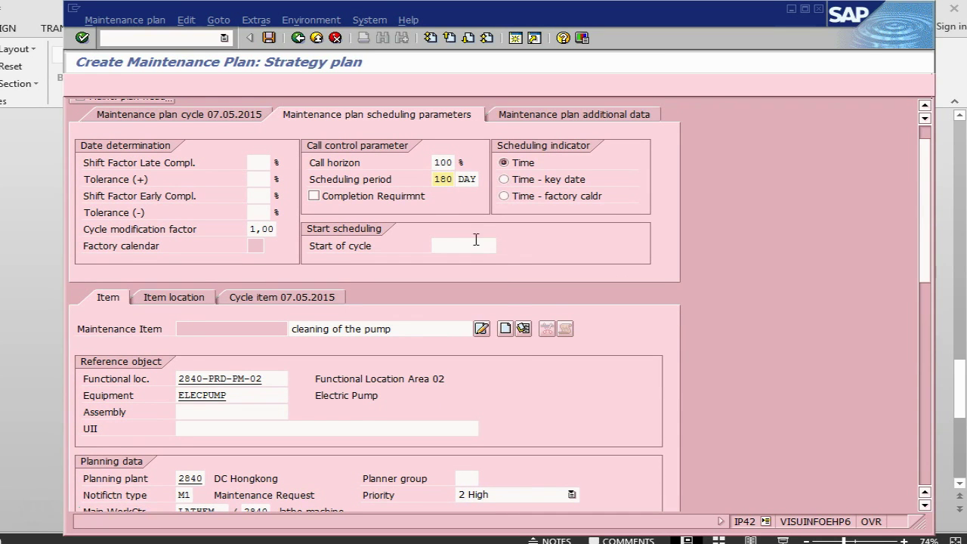
left_click(476, 243)
left_click(477, 259)
type("070515")
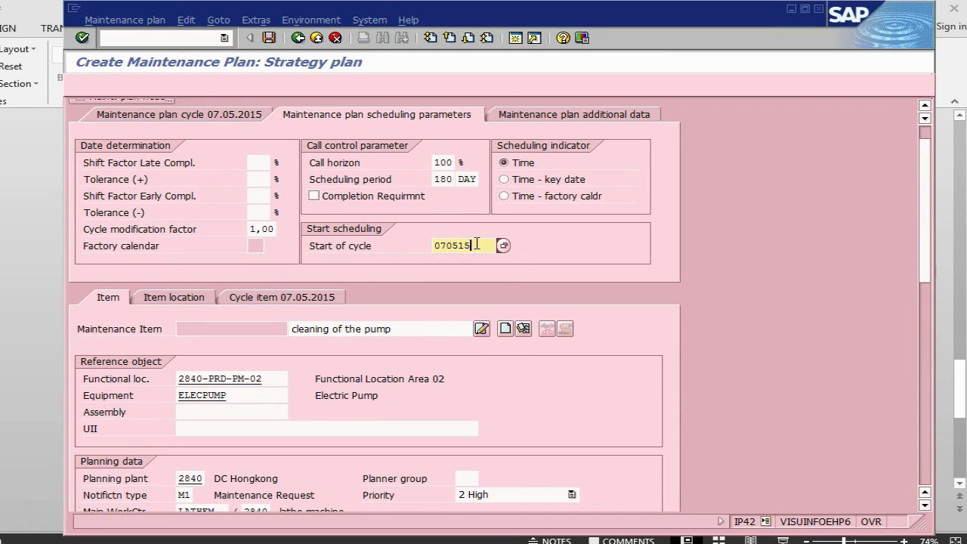
key("Return")
key("alt+Tab")
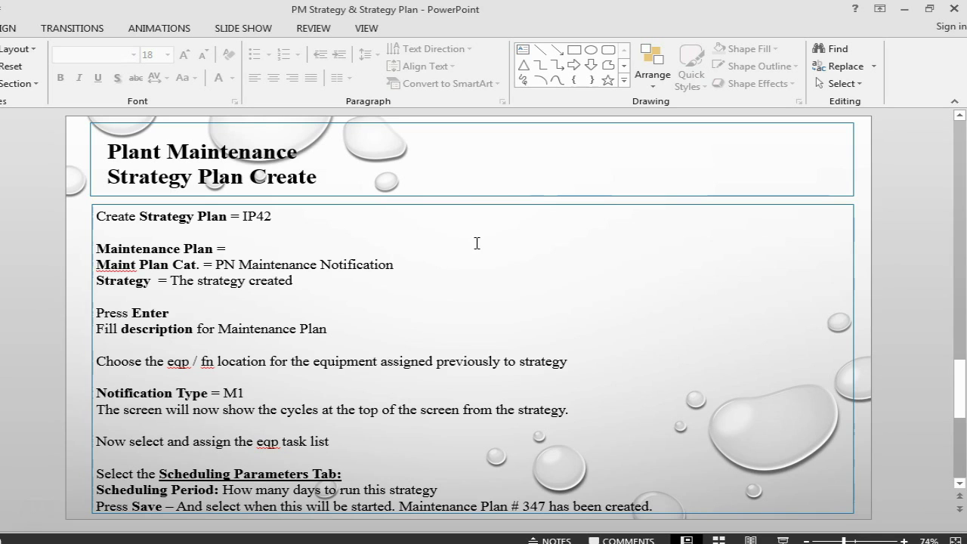
key("alt+Tab")
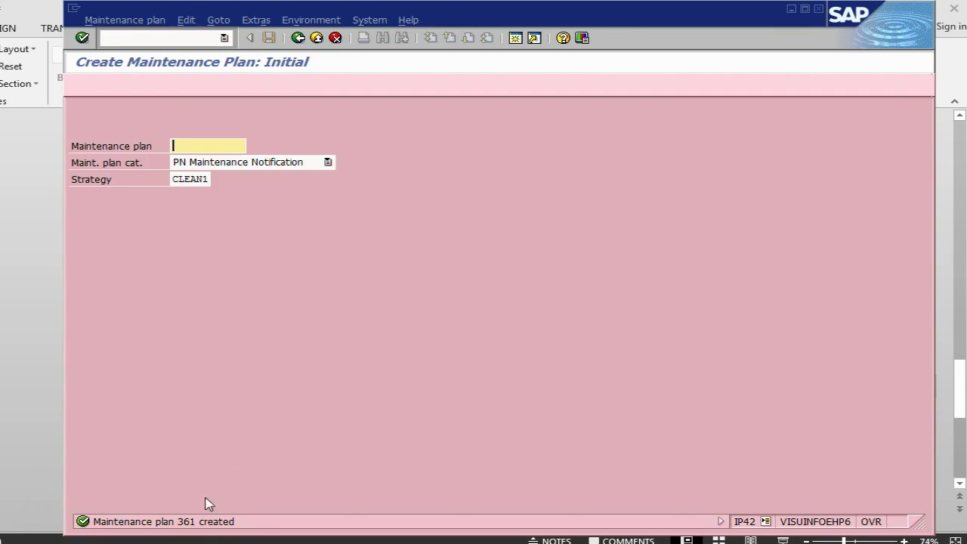
Change the slide note's plan number from 347 to 361, save, and go to the next slide
key("alt+Tab")
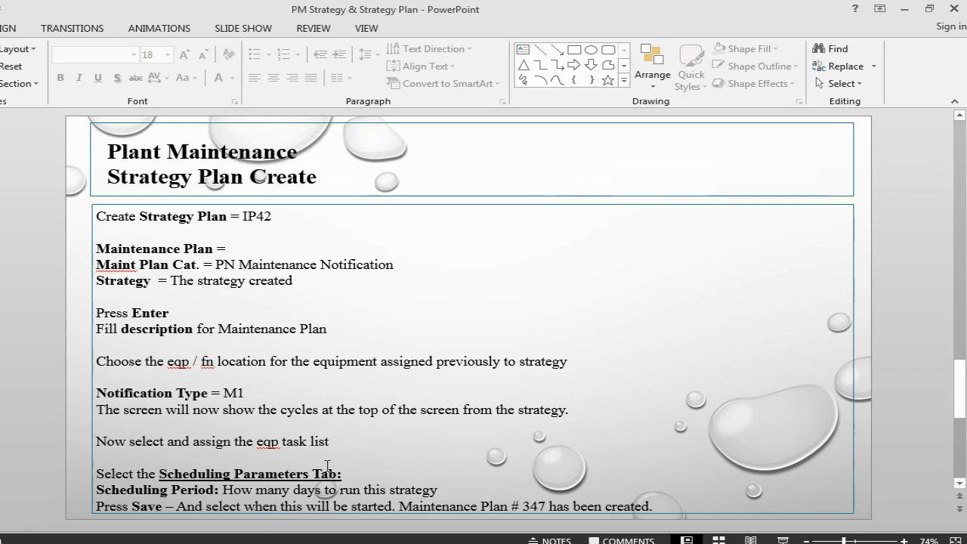
left_click(533, 506)
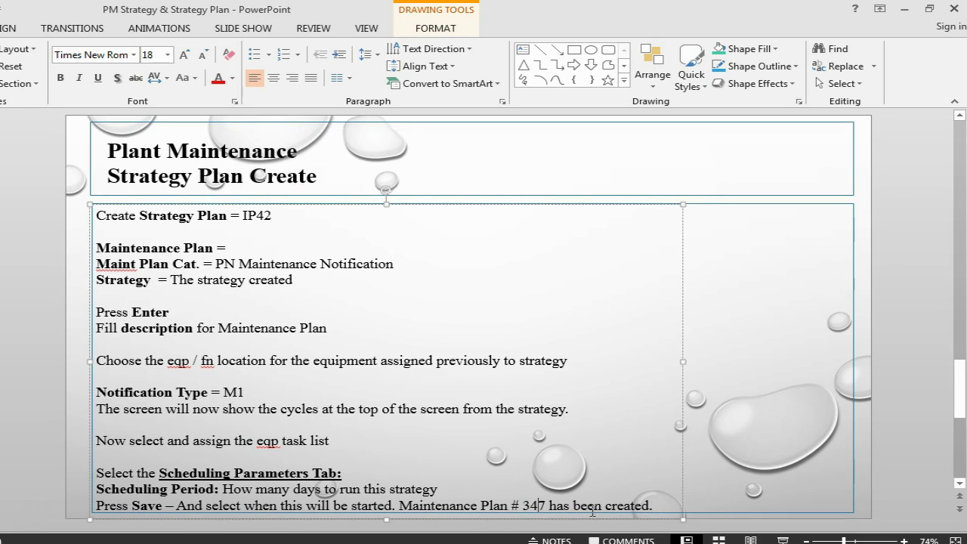
key("BackSpace")
type("61")
key("Delete")
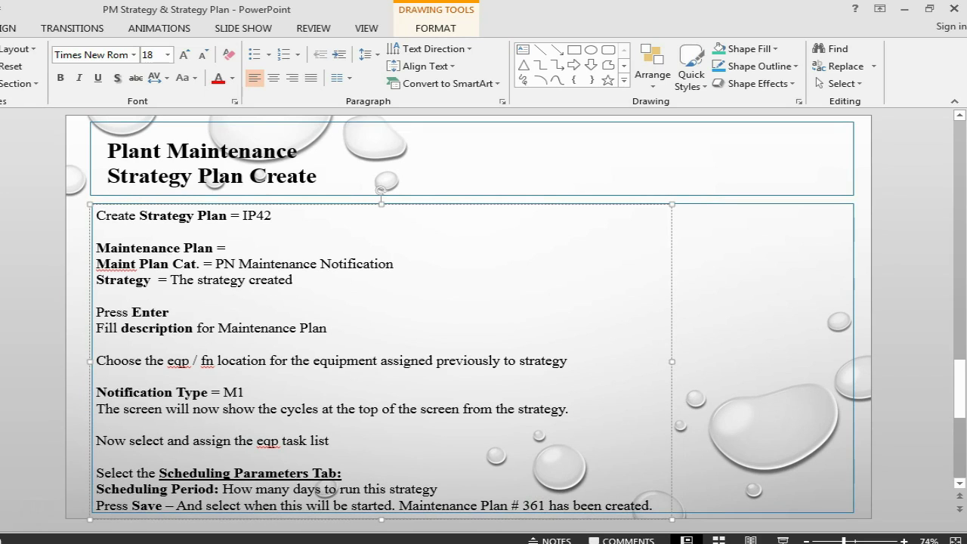
key("ctrl+s")
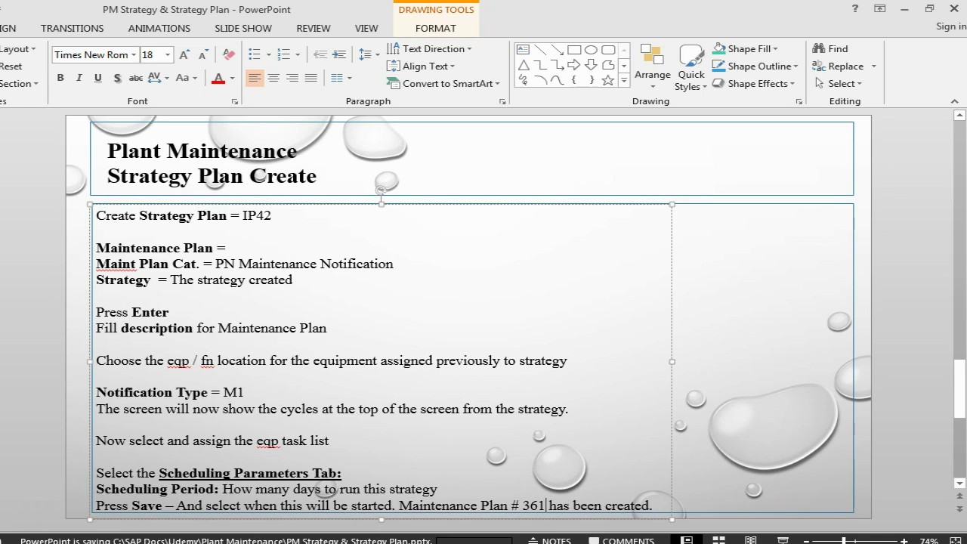
key("Page_Down")
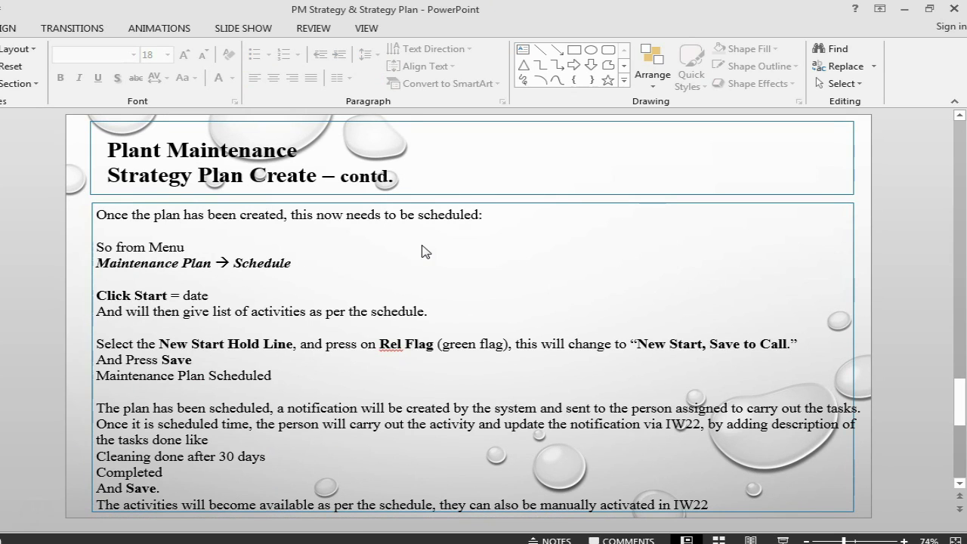
Back in SAP, choose Maintenance plan > Schedule for plan 361
key("alt+Tab")
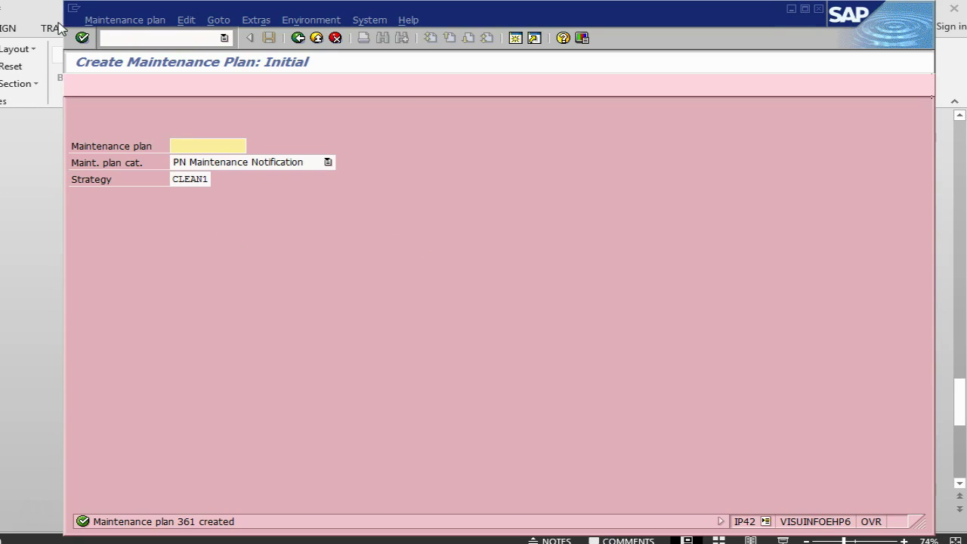
left_click(99, 19)
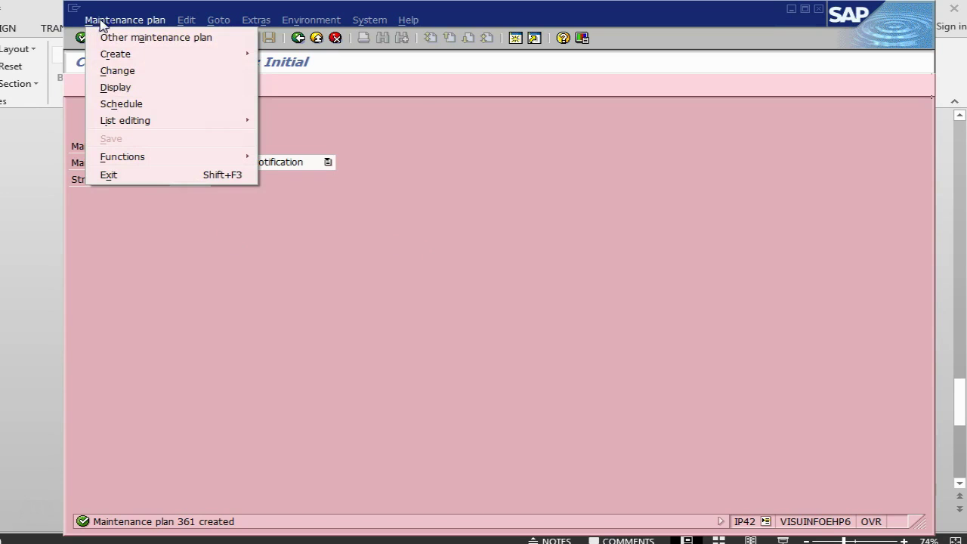
left_click(120, 104)
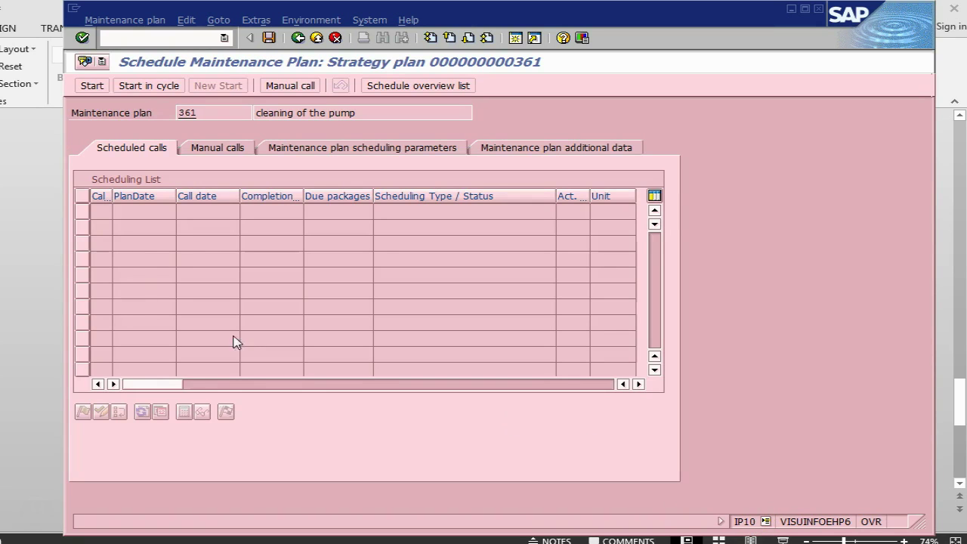
Schedule plan 361 from 07.05.2015 and release the first New start Hold call
left_click(93, 85)
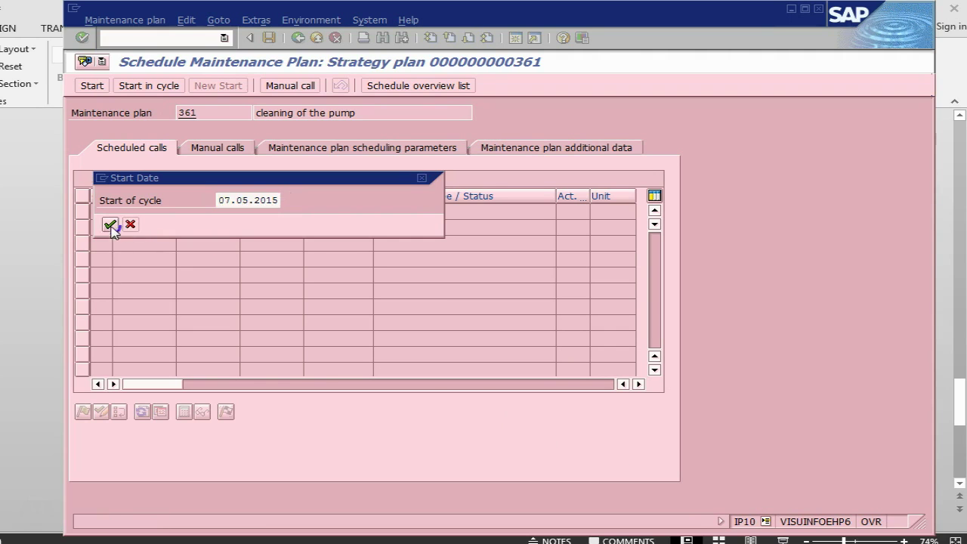
left_click(109, 224)
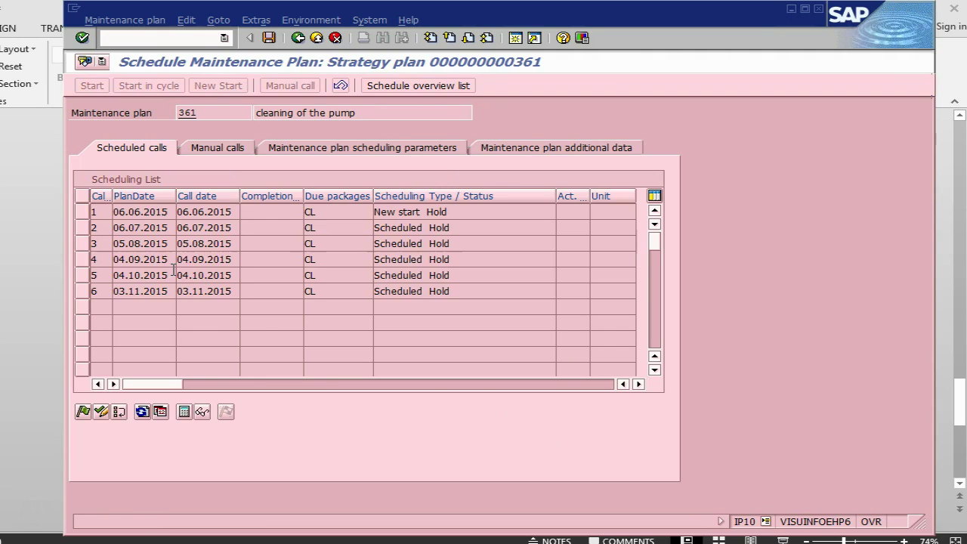
left_click(84, 214)
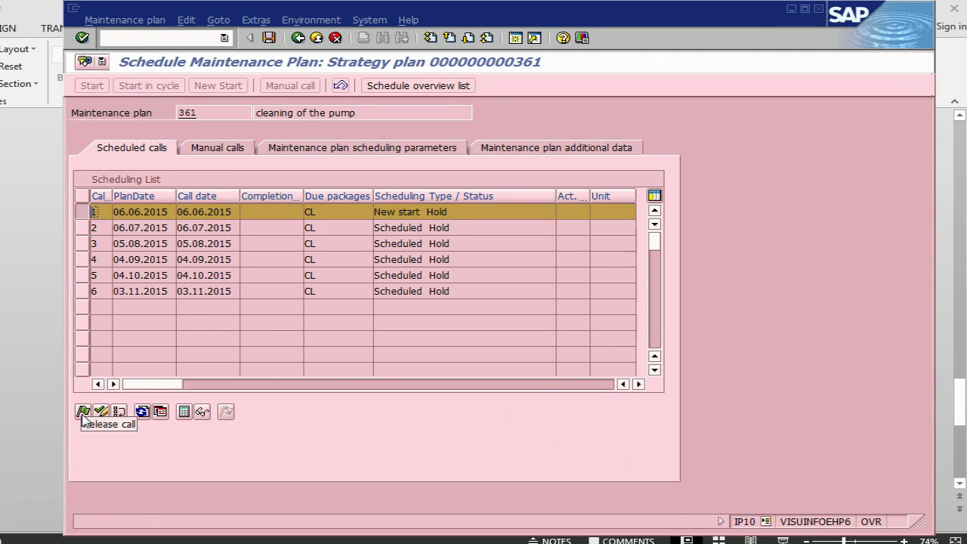
left_click(144, 277)
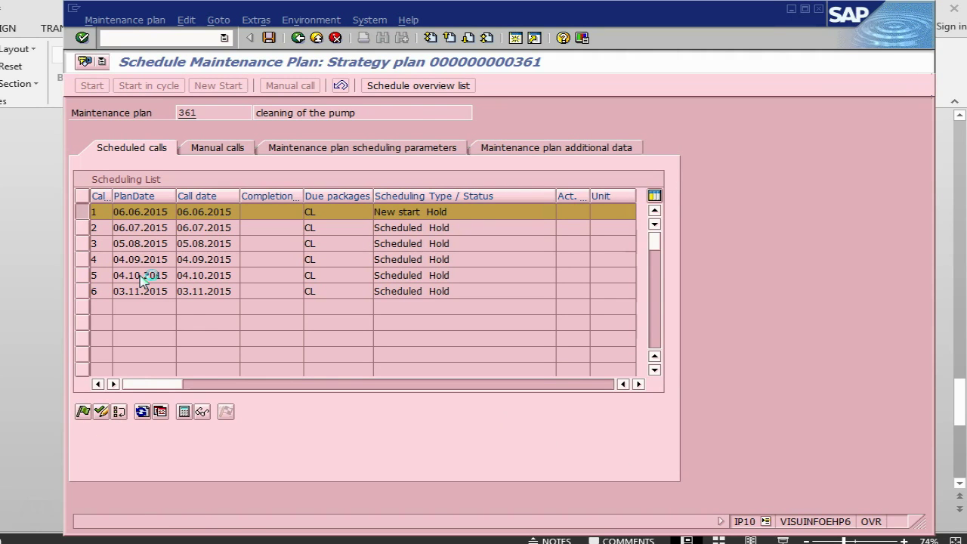
key("alt+Tab")
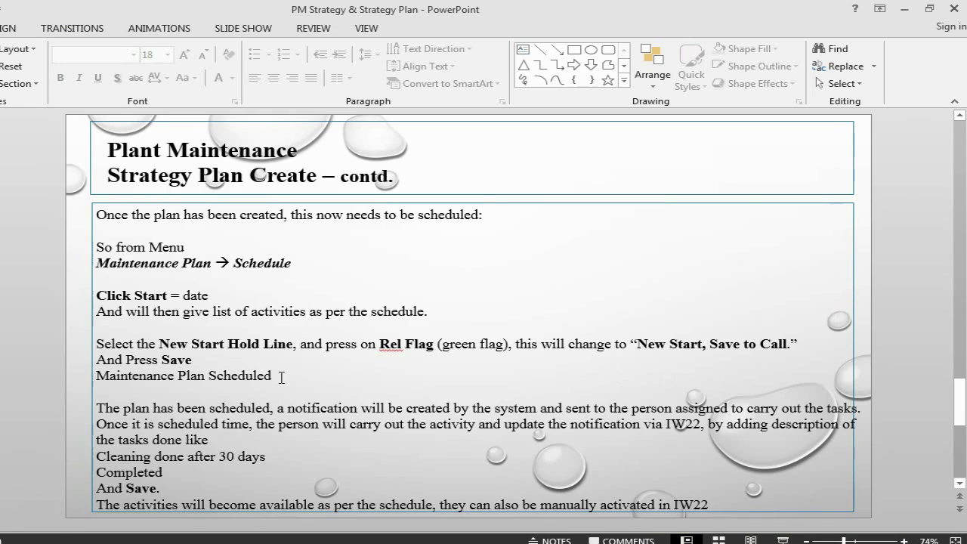
key("alt+Tab")
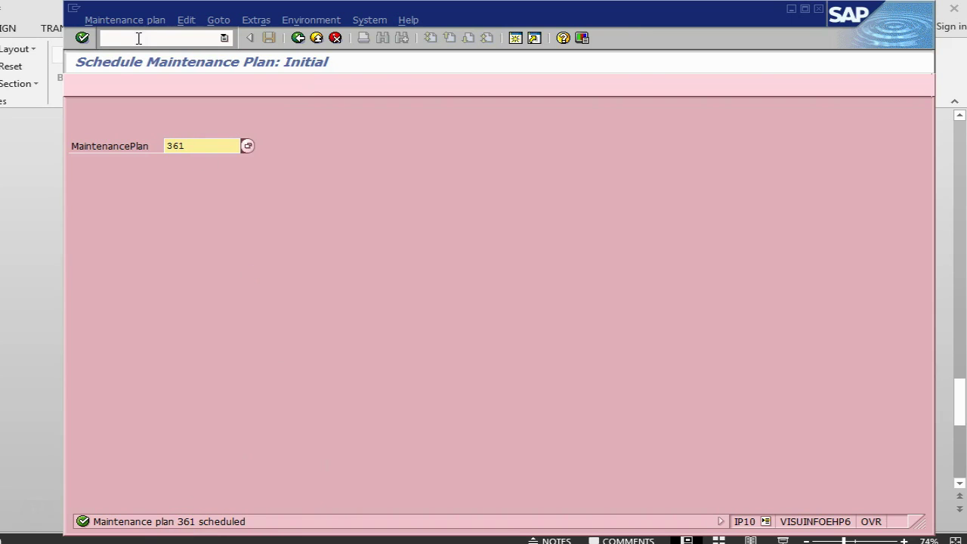
key("alt+Tab")
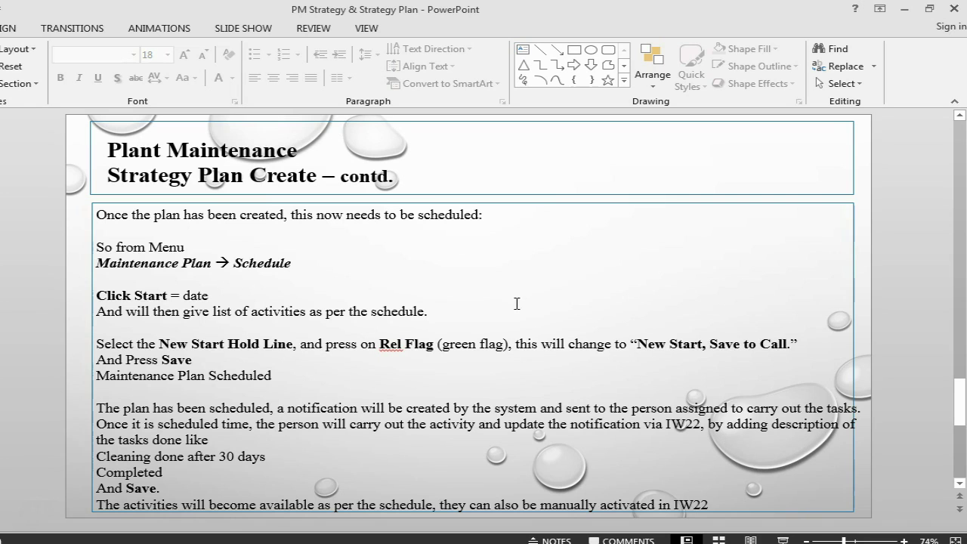
Open a second session with /oiw23 to display notification 10002185, then return to scheduling
key("alt+Tab")
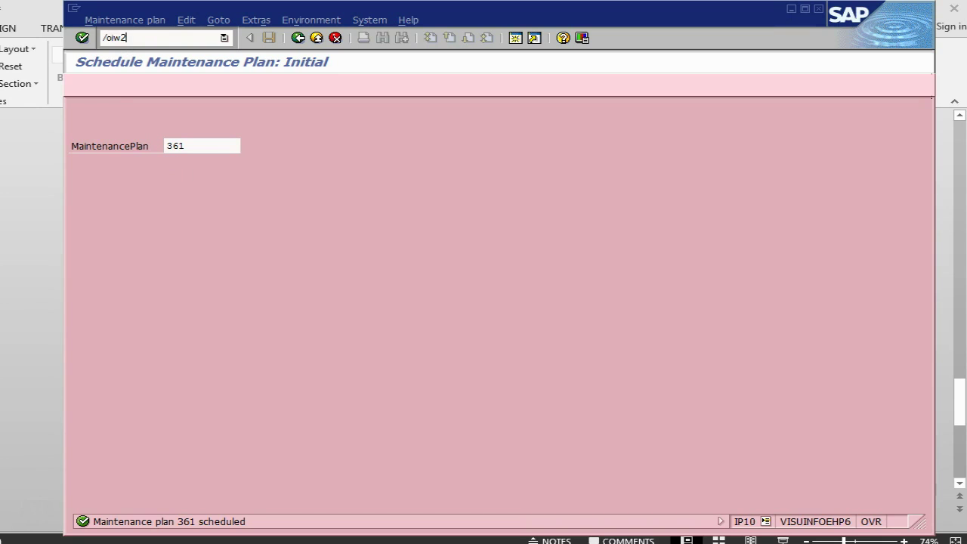
left_click(124, 20)
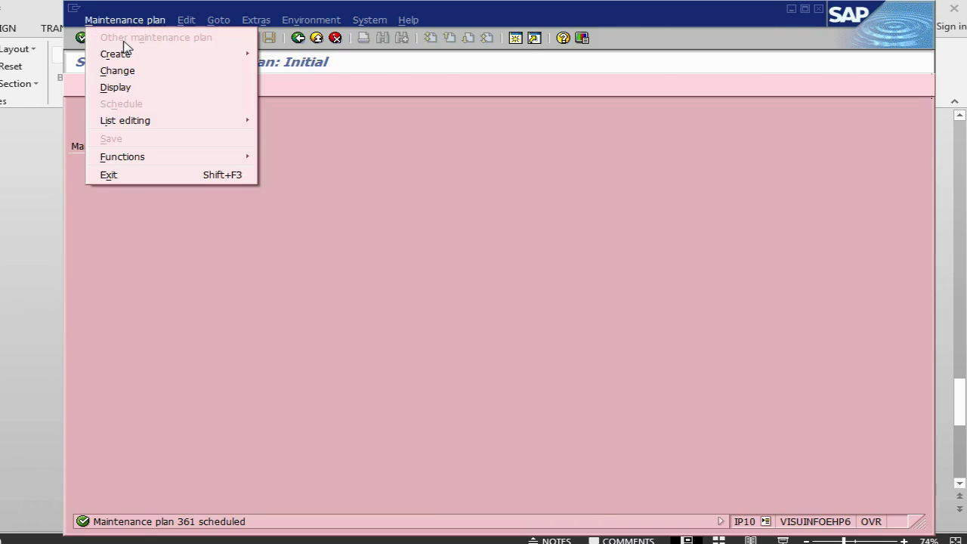
key("alt+Tab")
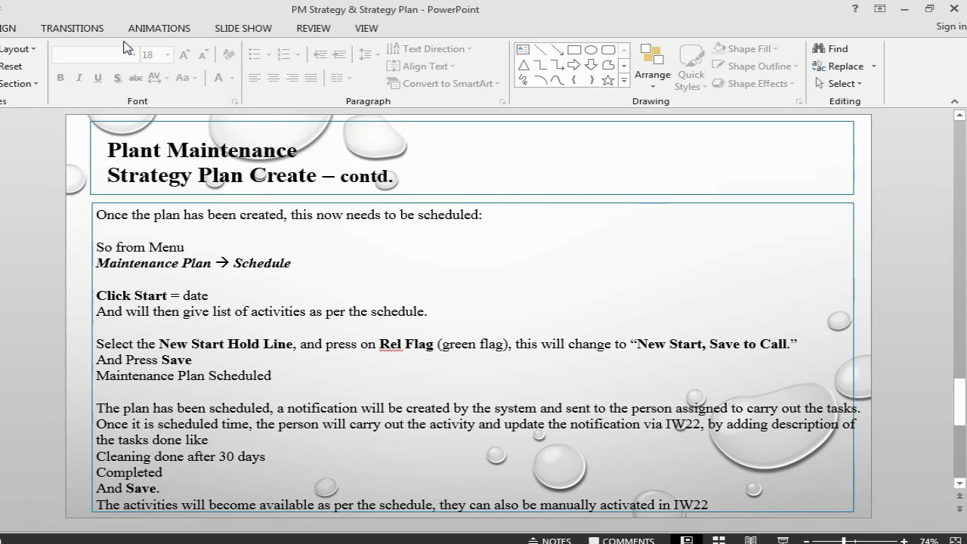
key("alt+Tab")
key("Return")
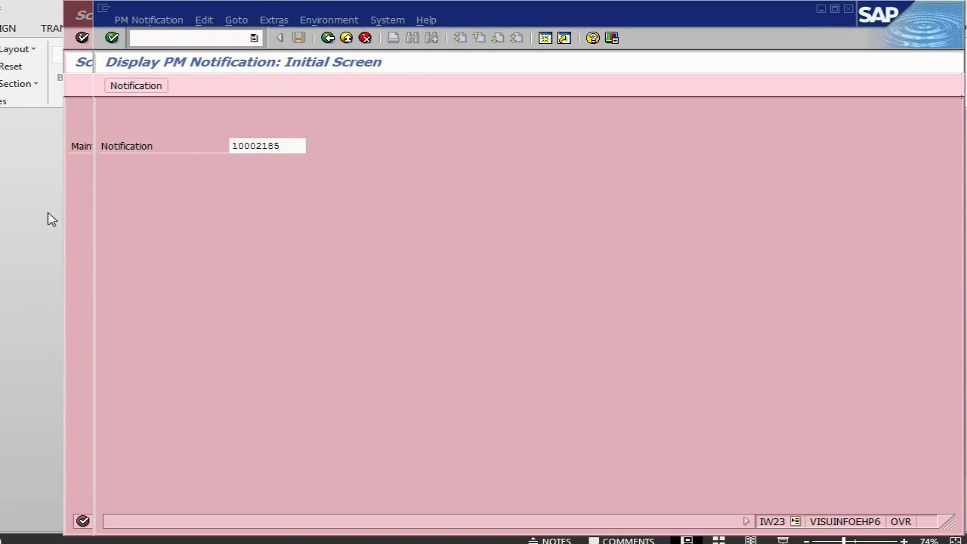
key("alt+Tab")
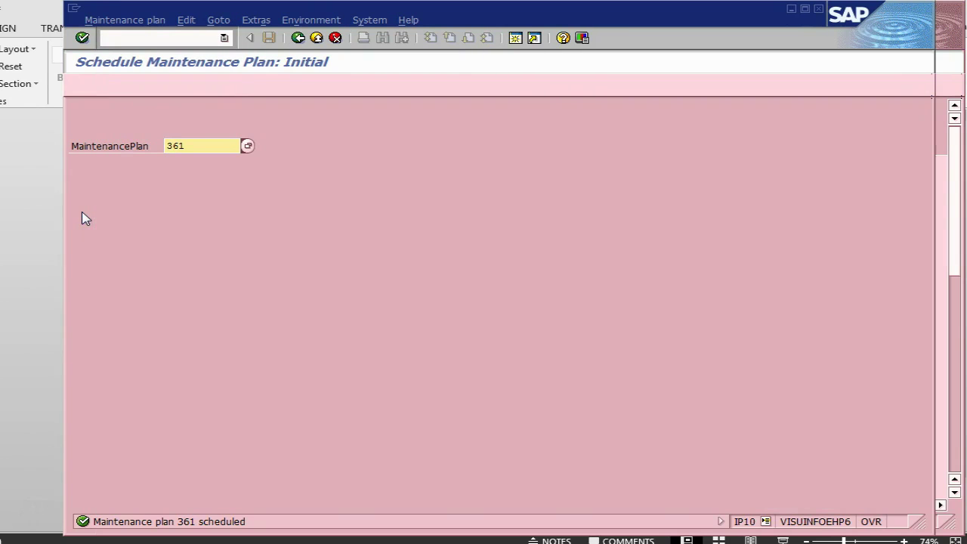
Switch to displaying plan 361 and review the maintenance item's location data
left_click(147, 20)
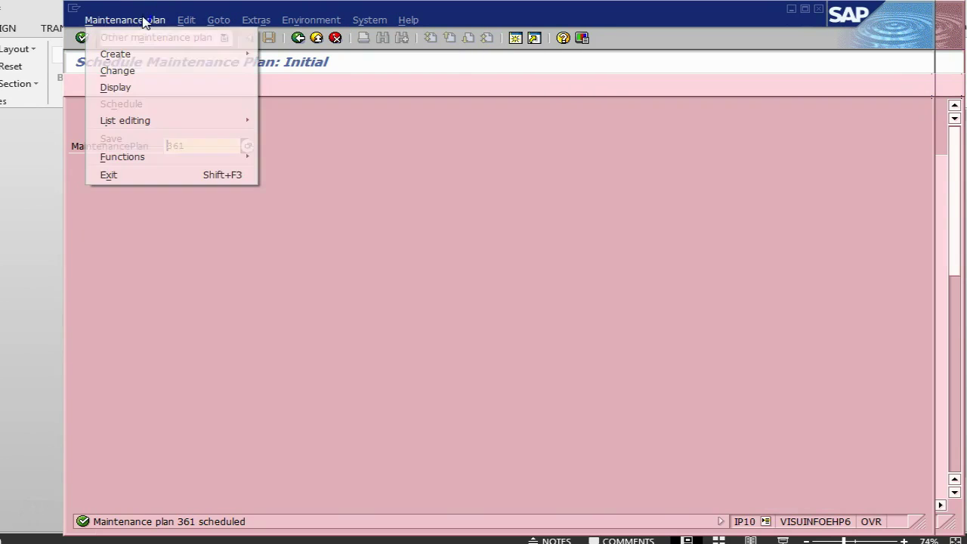
left_click(150, 70)
left_click(158, 90)
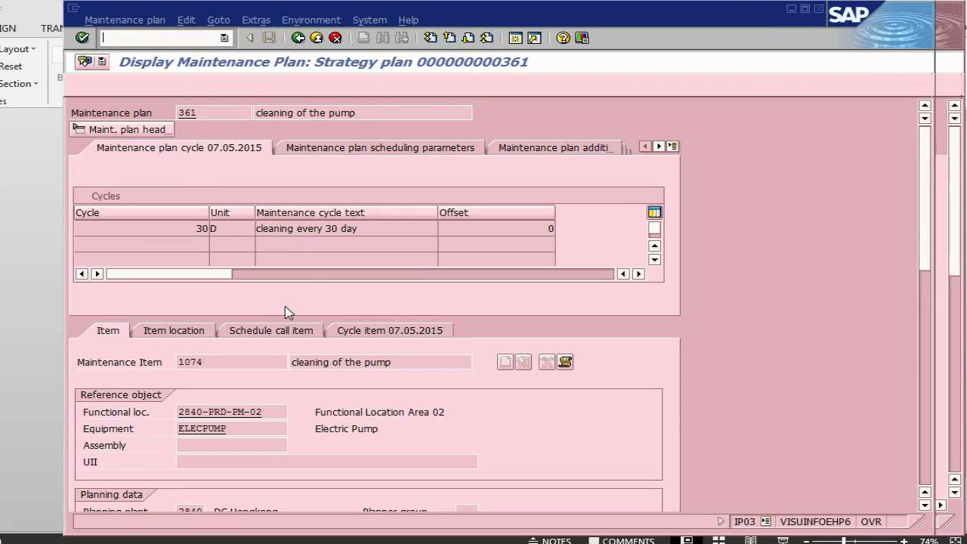
left_click(405, 431)
scroll(405, 408, "down", 1)
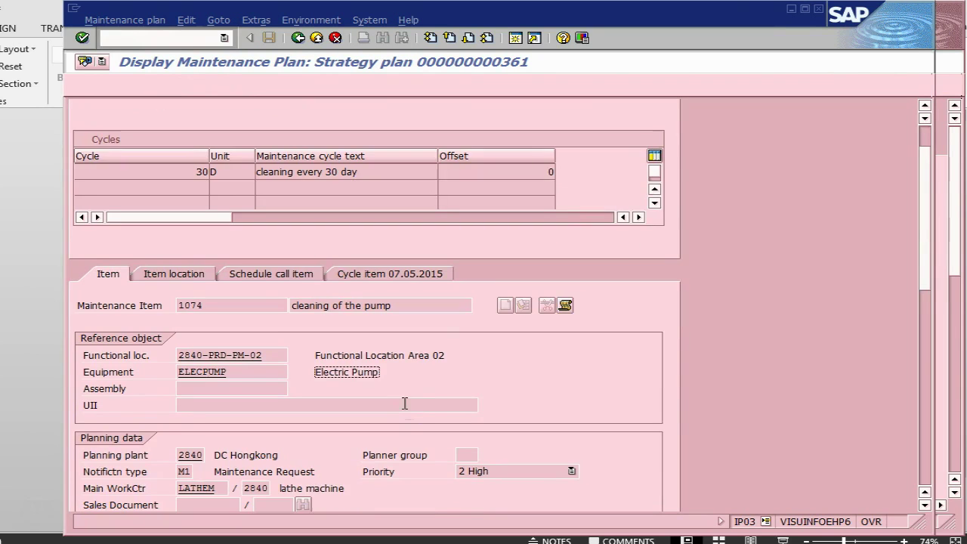
left_click(190, 275)
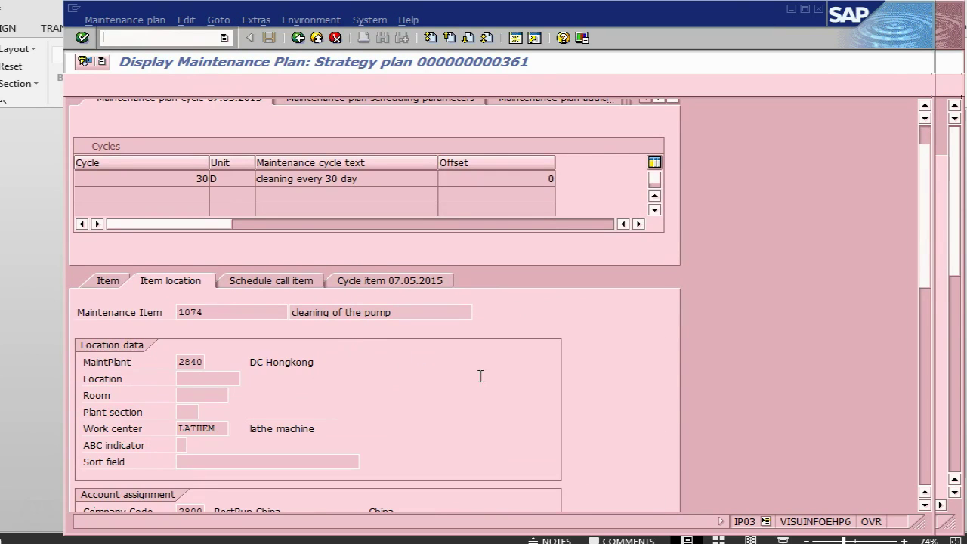
scroll(491, 372, "down", 1)
scroll(483, 363, "up", 2)
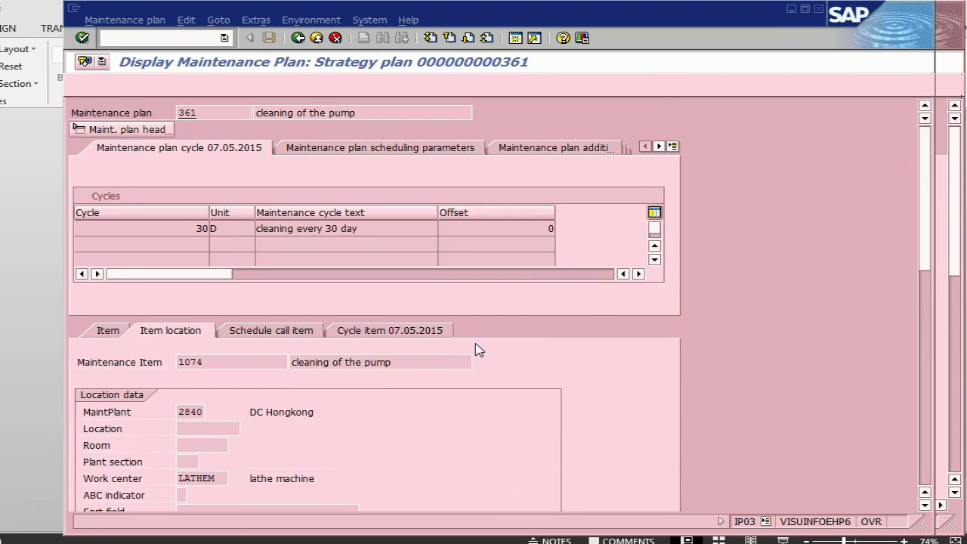
Reopen plan 361 and review its scheduling parameters and 30-day cleaning cycle
left_click(298, 38)
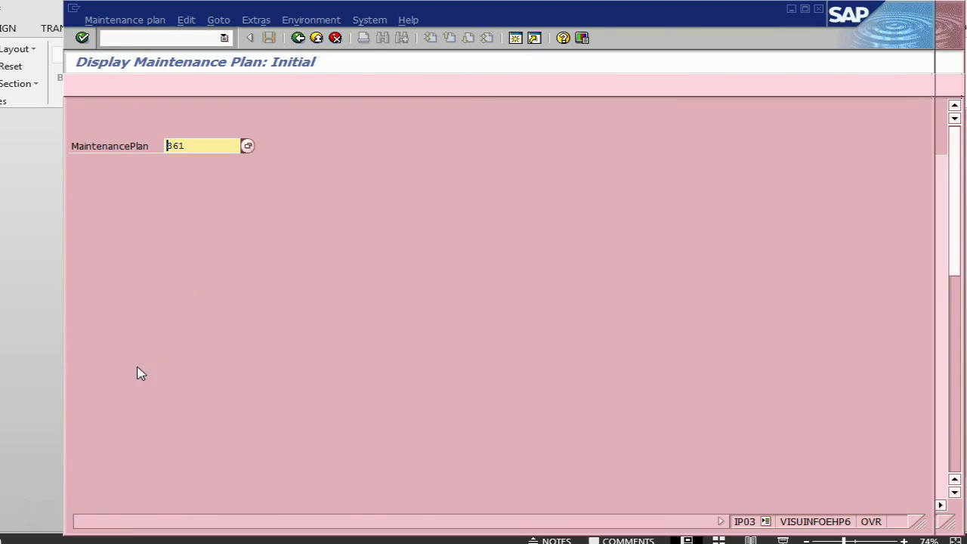
key("Return")
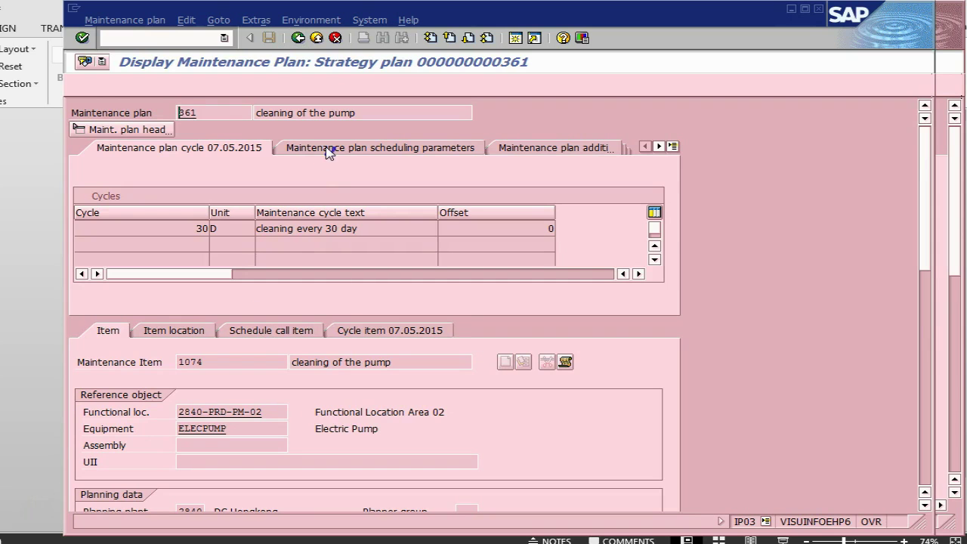
left_click(330, 150)
scroll(321, 346, "down", 3)
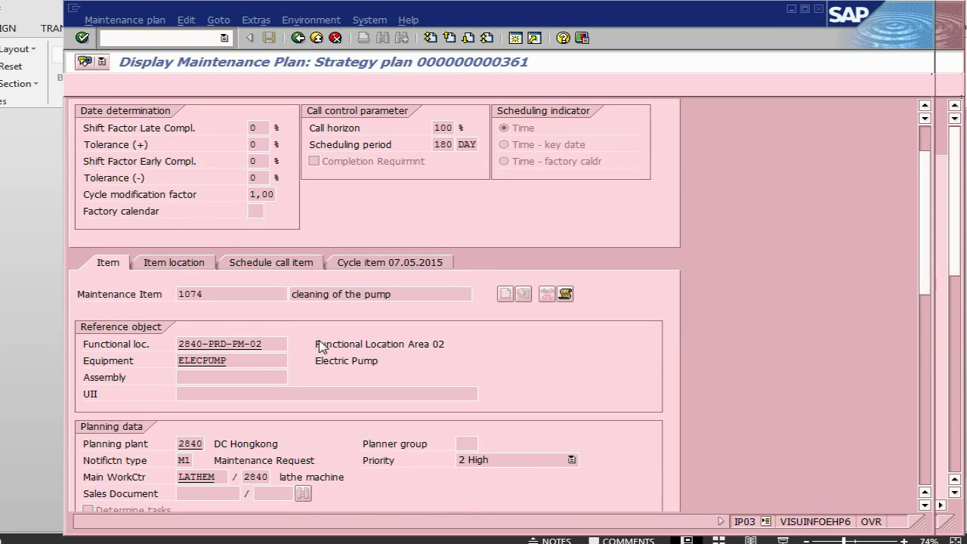
scroll(650, 231, "up", 3)
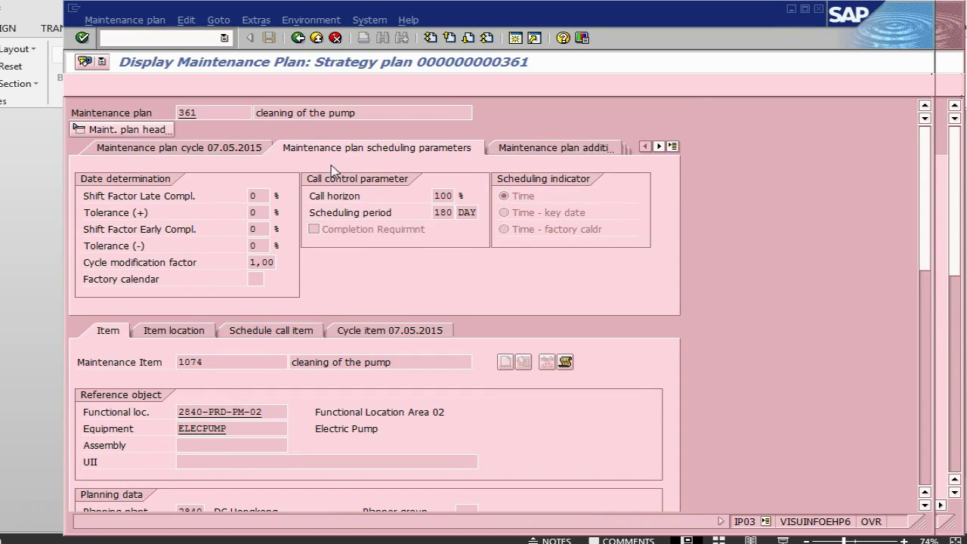
left_click(219, 149)
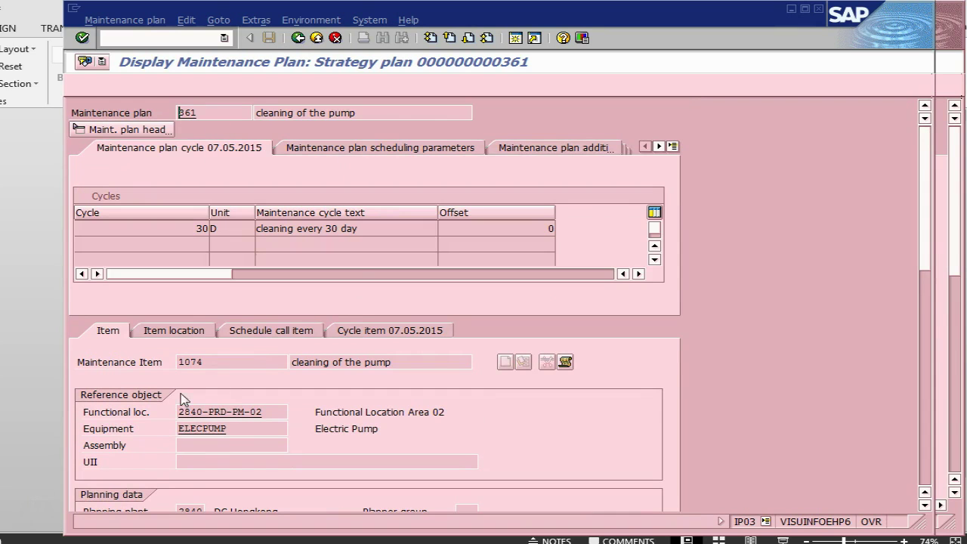
Select call 1 (New start Called) in the call list and open its notification 10002185
left_click(256, 332)
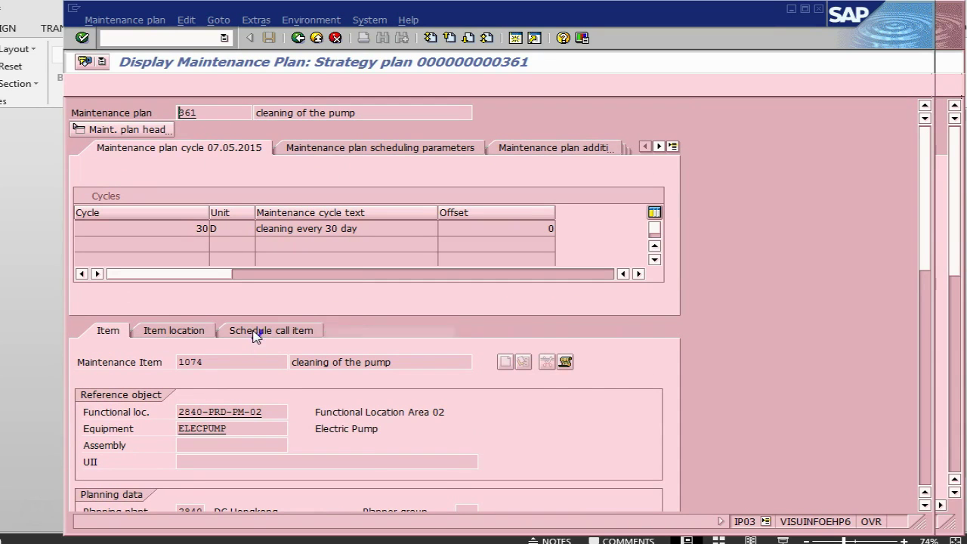
scroll(324, 336, "down", 2)
scroll(325, 337, "down", 1)
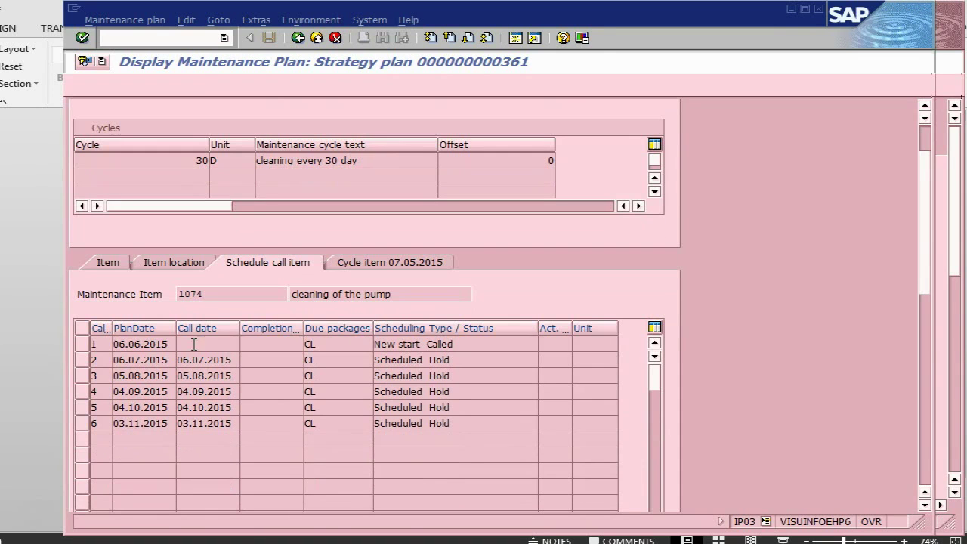
left_click(82, 344)
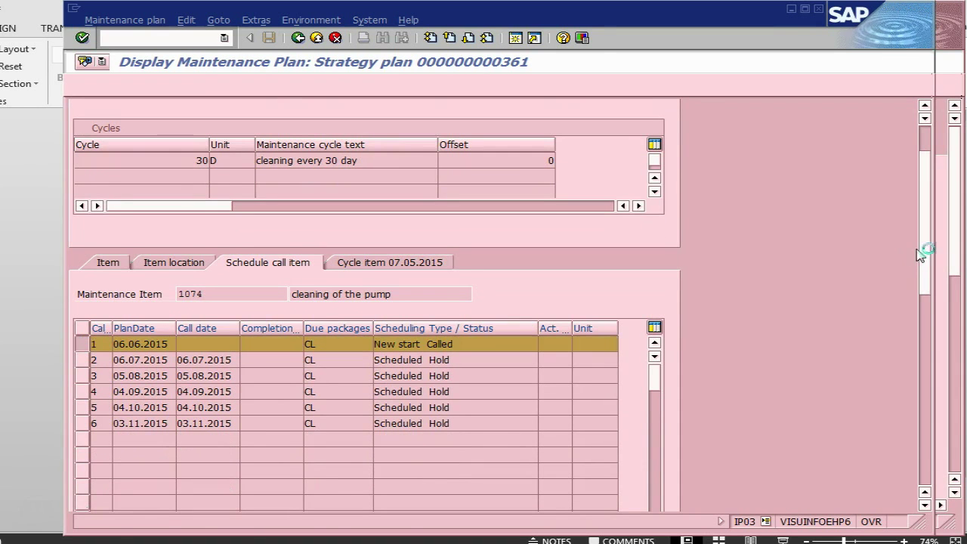
scroll(920, 254, "down", 3)
scroll(925, 261, "down", 3)
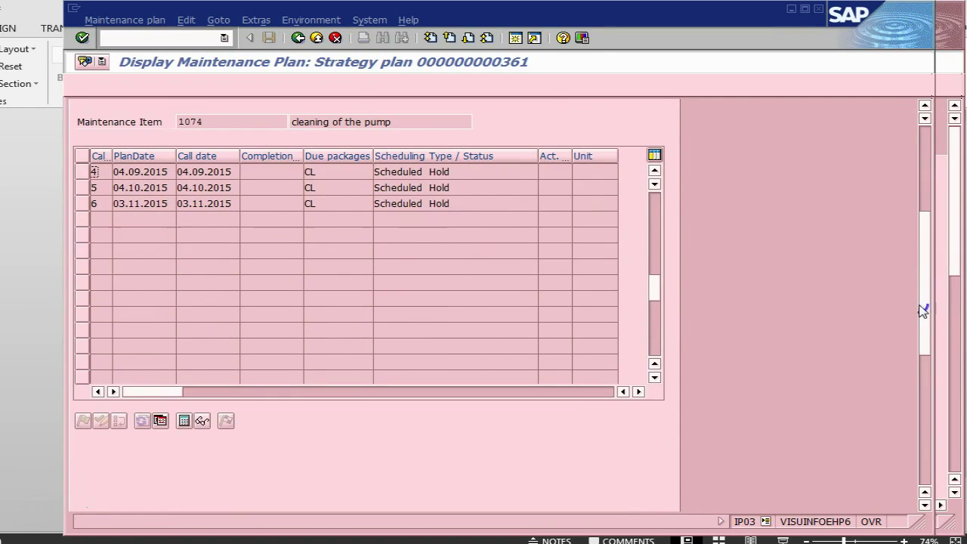
left_click(654, 206)
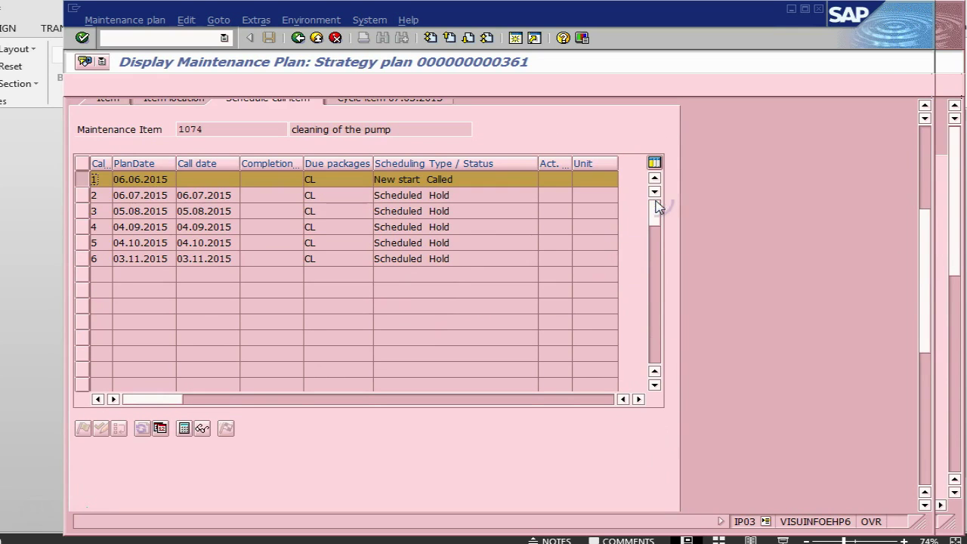
left_click(198, 433)
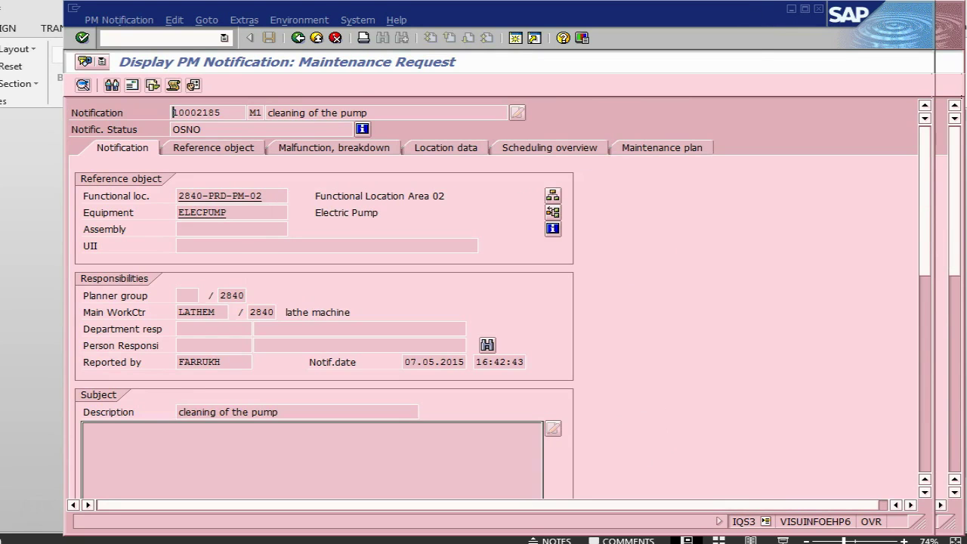
Review notification 10002185 for the ELECPUMP cleaning request, then return to the PowerPoint slide
mouse_move(746, 16)
left_mouse_down()
mouse_move(688, 29)
mouse_move(687, 20)
left_mouse_up()
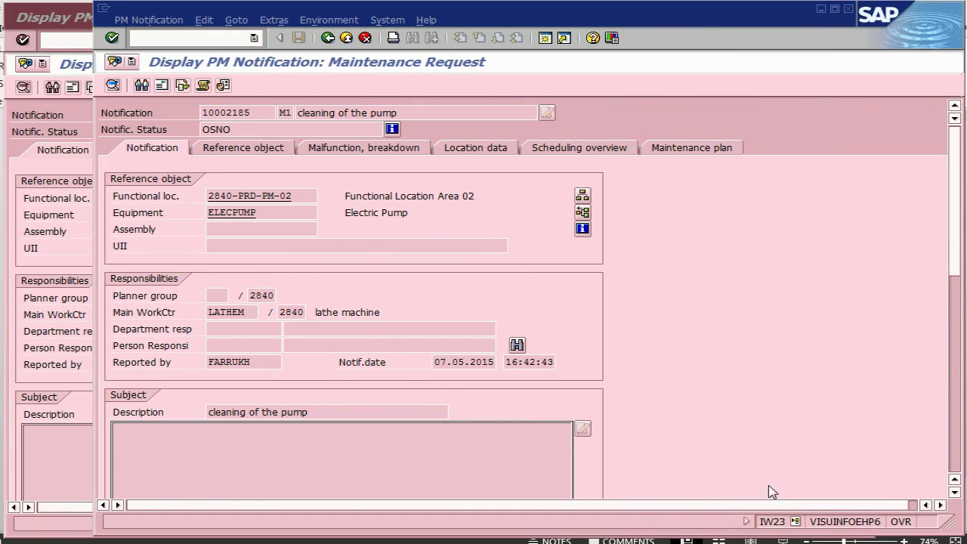
key("alt+Tab")
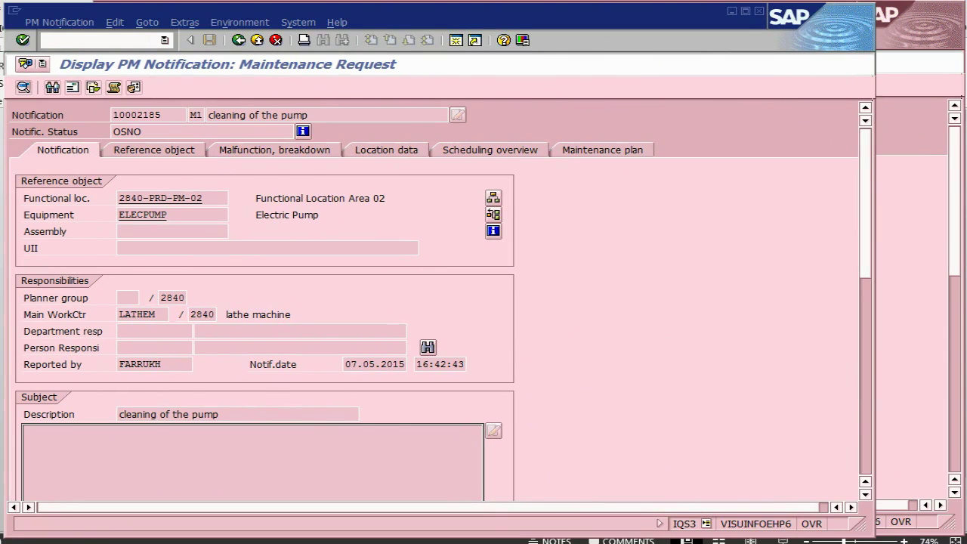
key("alt+Tab")
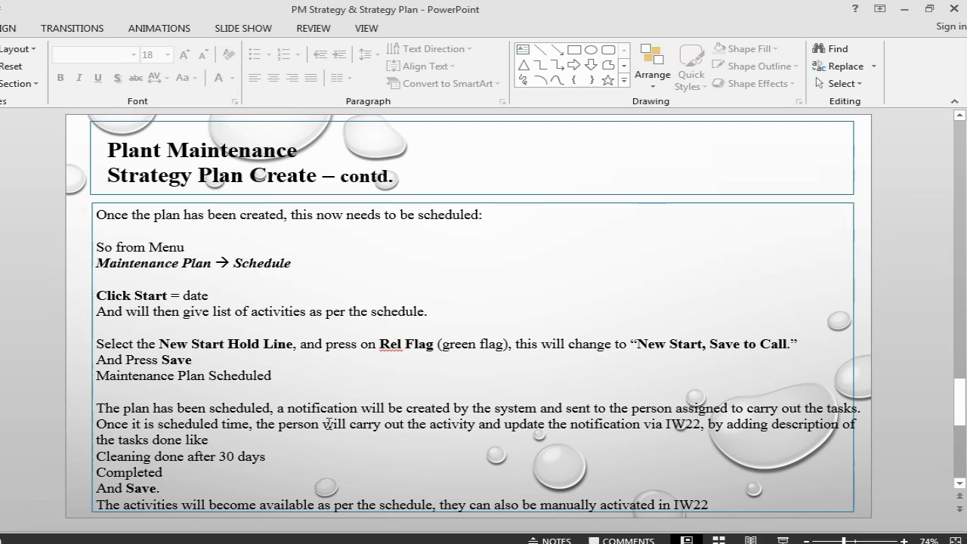